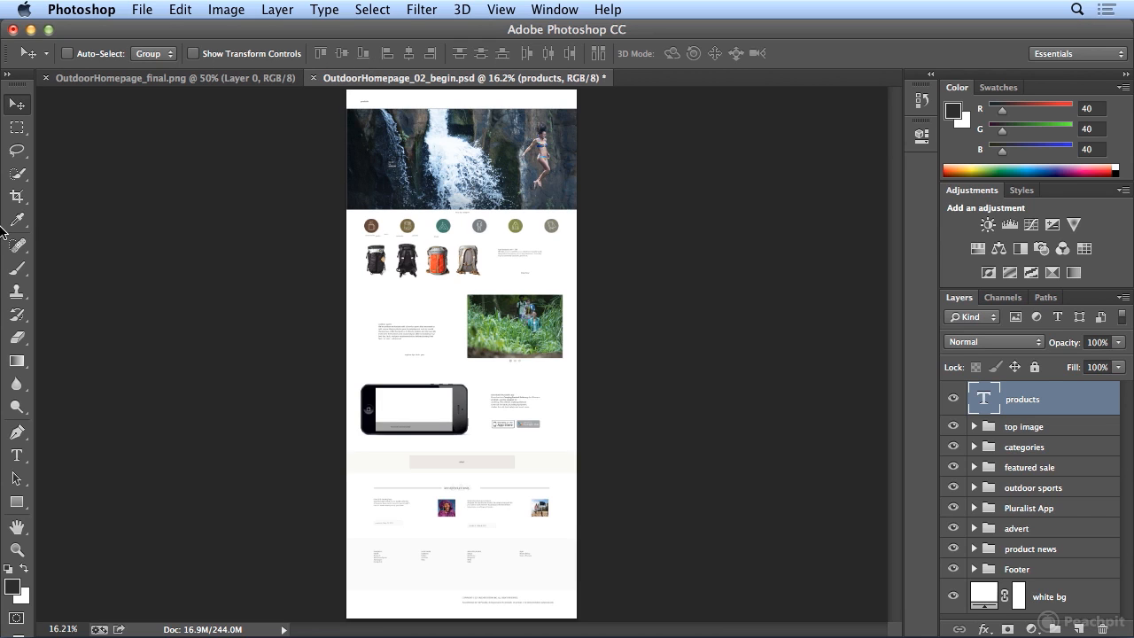
# Step: Activate the horizontal Type tool and bring the "products" text in the page header into view at 100% zoom
pyautogui.click(16, 455)
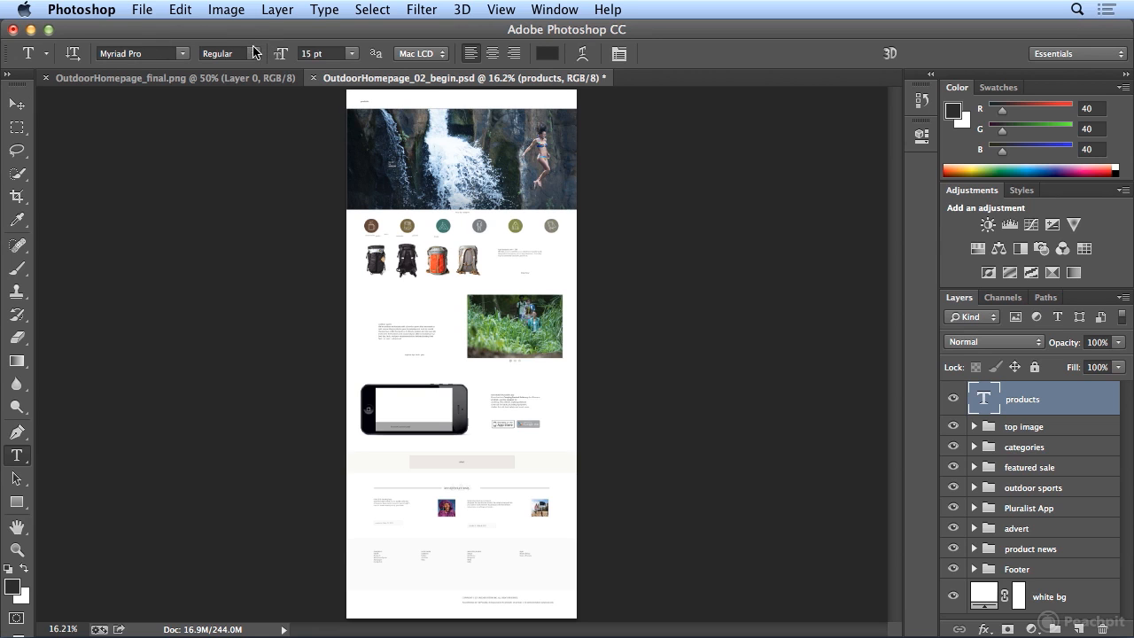
pyautogui.click(502, 10)
pyautogui.click(502, 9)
pyautogui.press('super+equal')
pyautogui.press('super+equal')
pyautogui.press('super+equal')
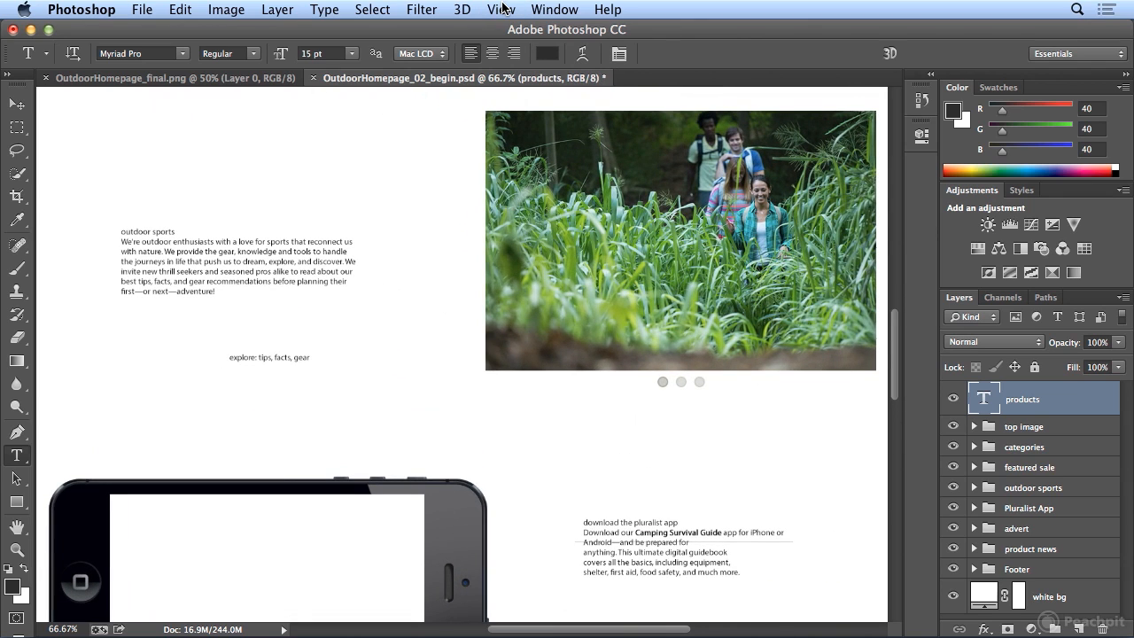
pyautogui.scroll(10, 558, 144)
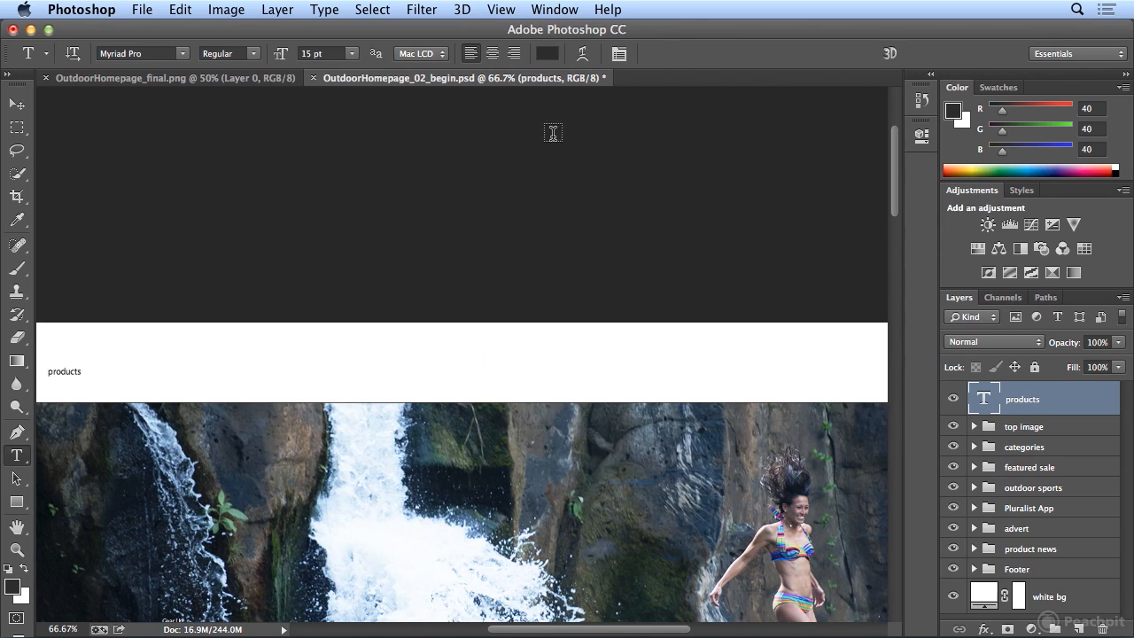
pyautogui.hscroll(-5, 521, 632)
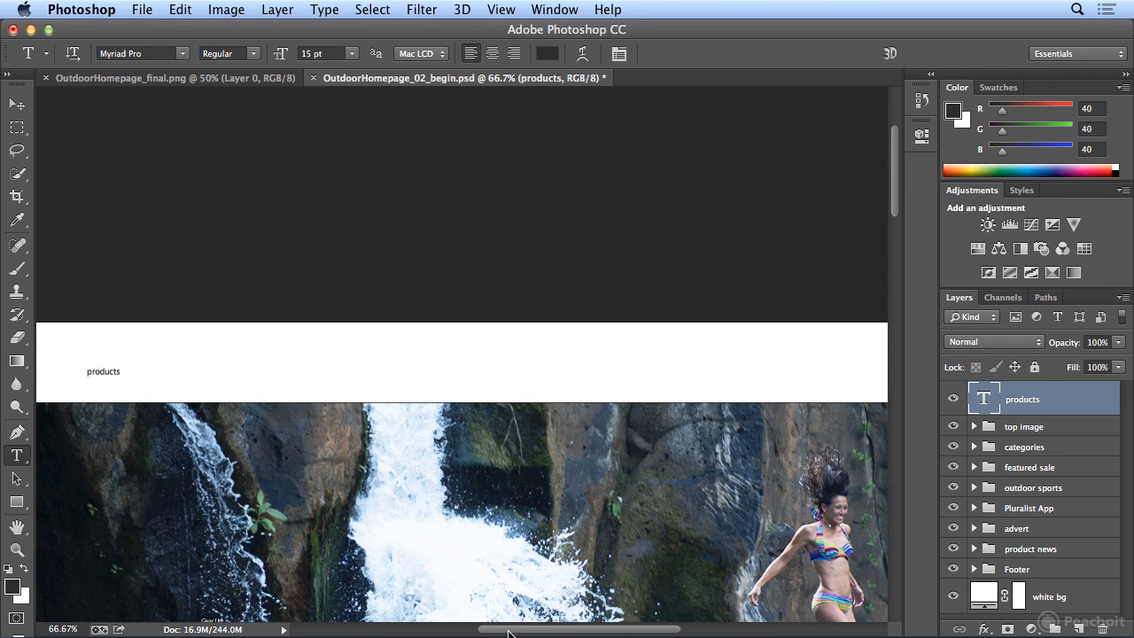
pyautogui.click(502, 9)
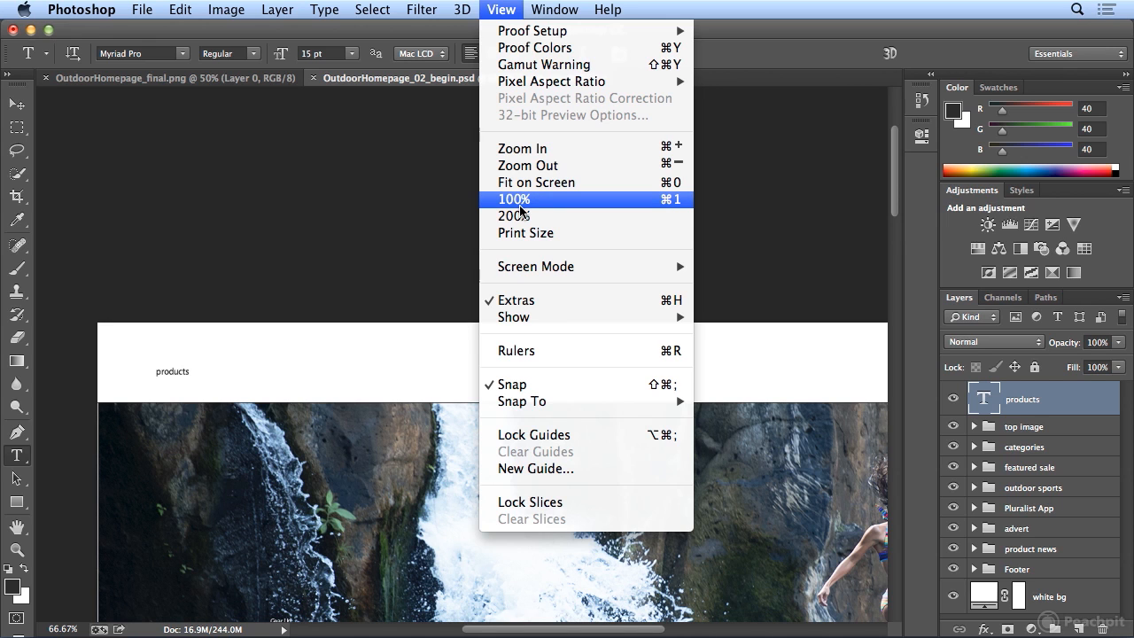
pyautogui.click(520, 200)
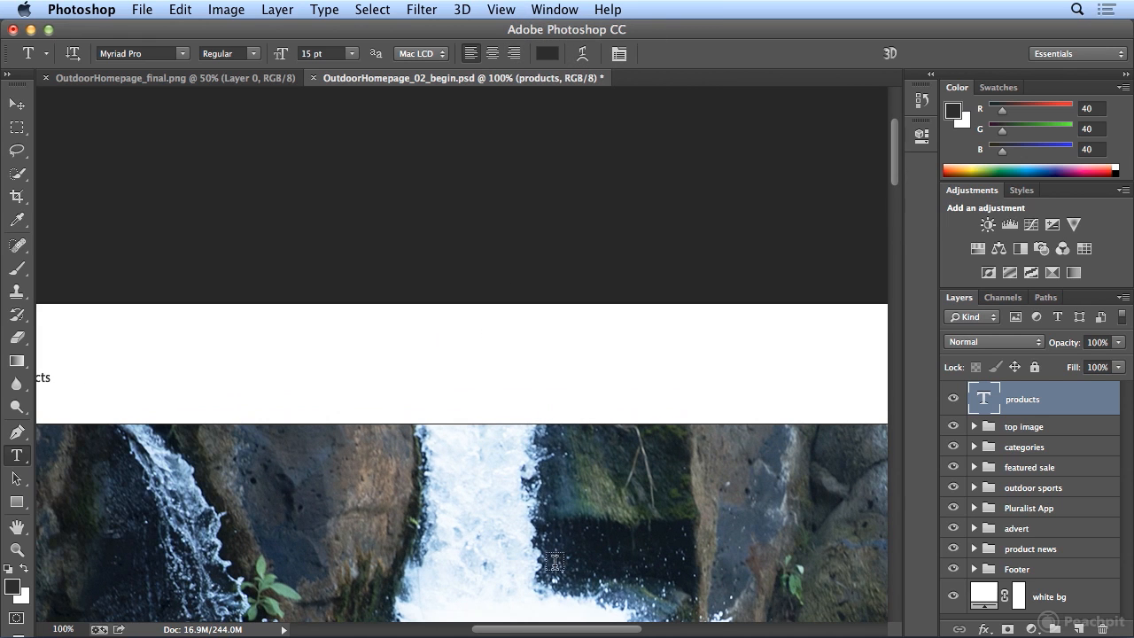
pyautogui.moveTo(563, 628); pyautogui.dragTo(528, 630)
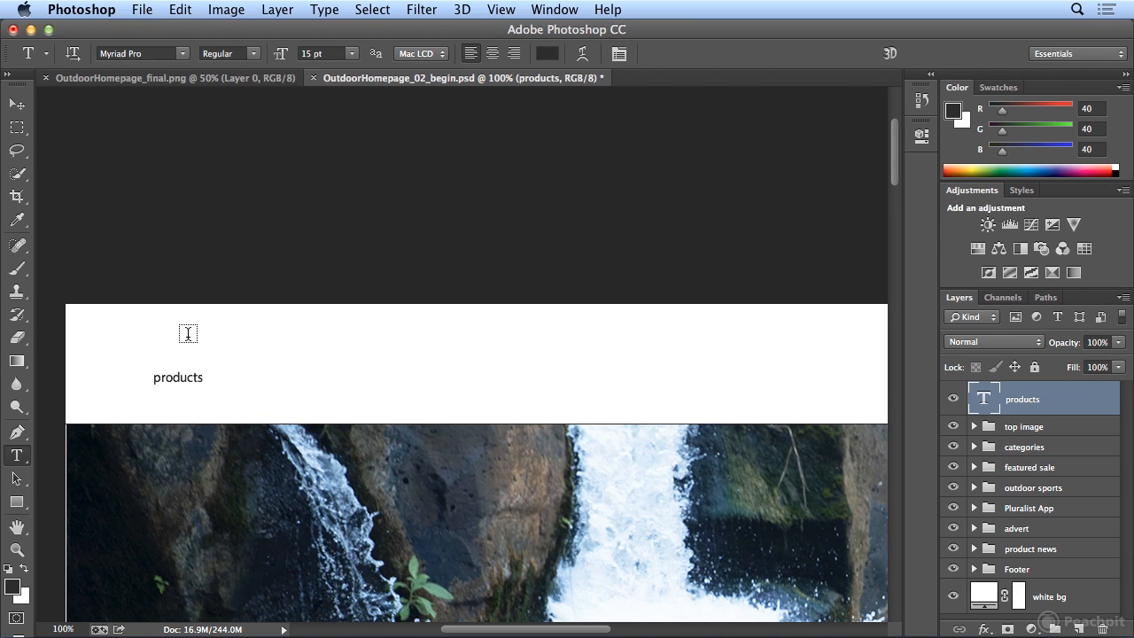
# Step: Create an empty text layer above the word "products" in the header and delete that layer
pyautogui.click(178, 352)
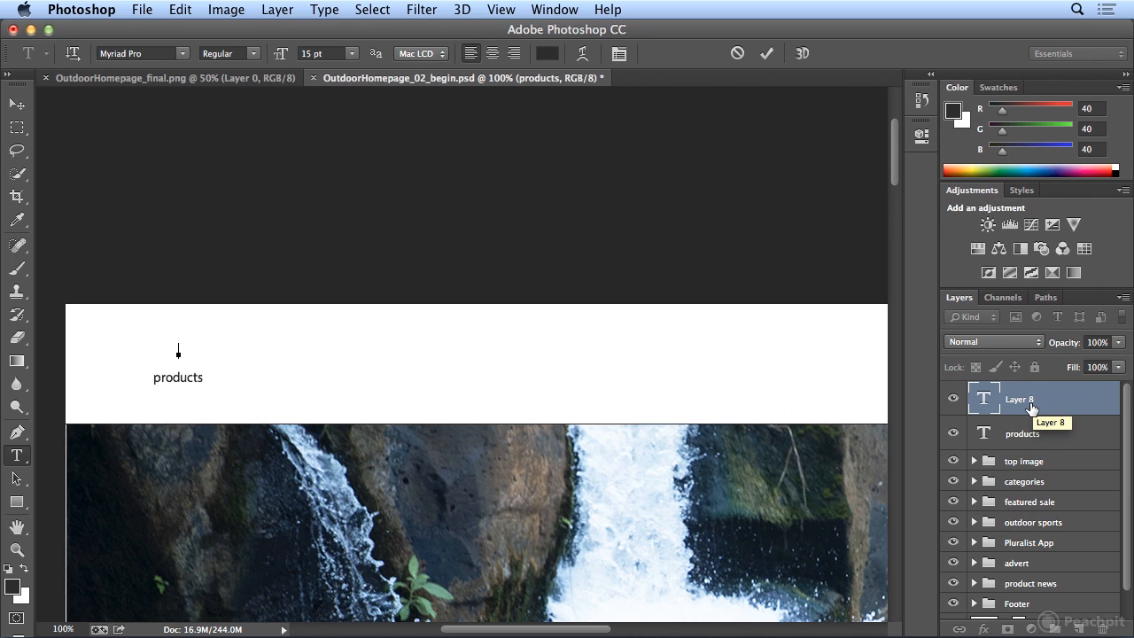
pyautogui.click(767, 55)
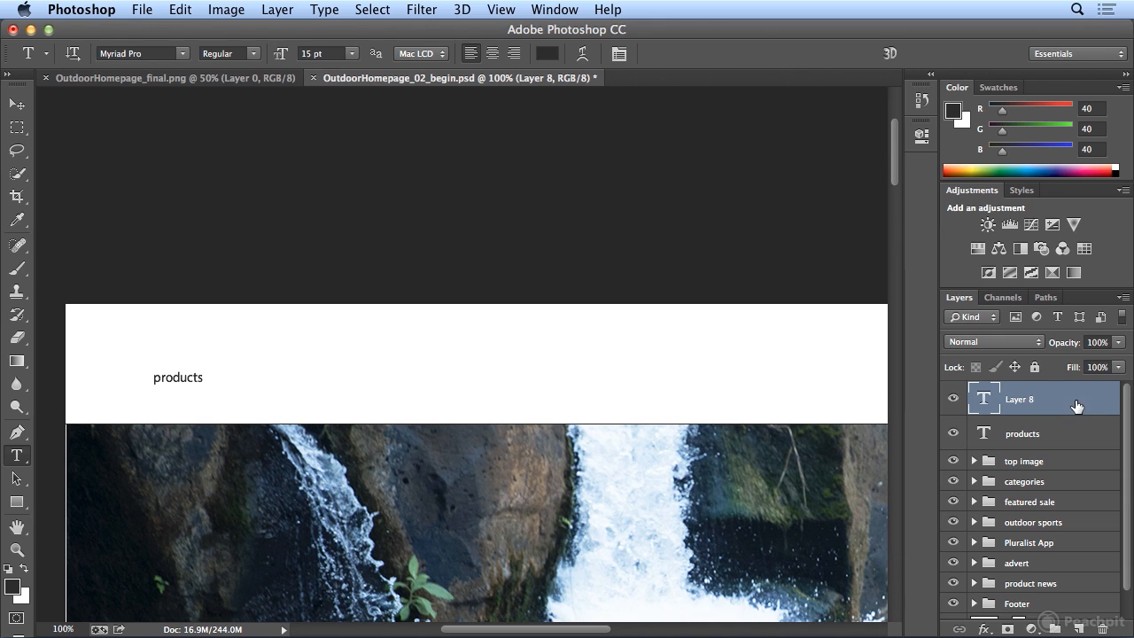
pyautogui.click(1103, 628)
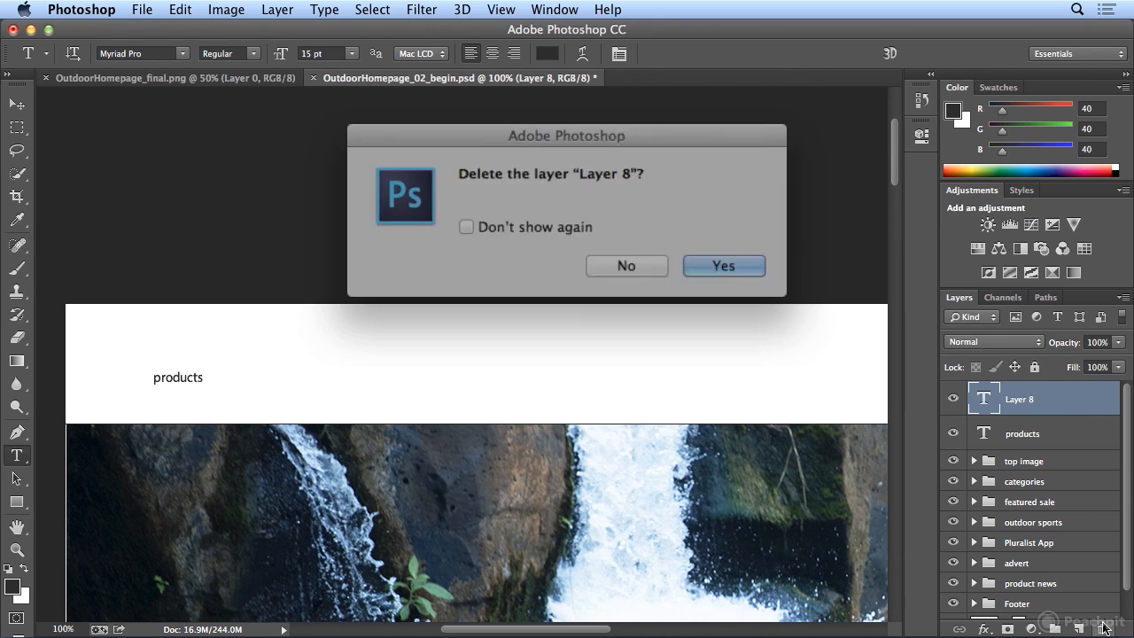
pyautogui.click(714, 257)
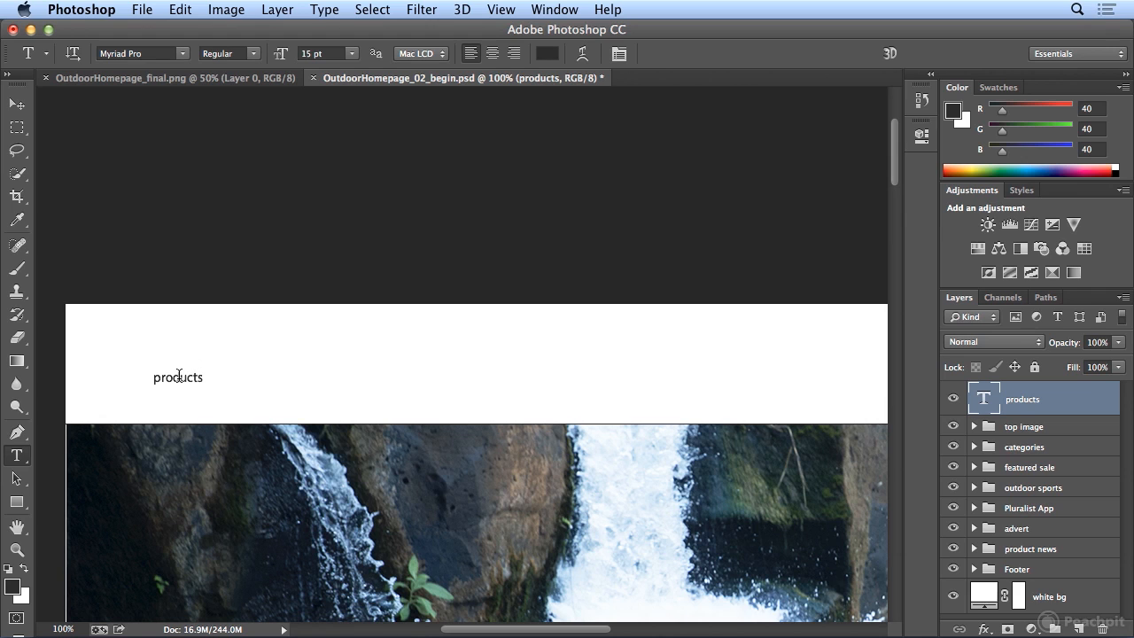
# Step: Try vertical text orientation on the word "products" and switch it back to horizontal
pyautogui.click(176, 376)
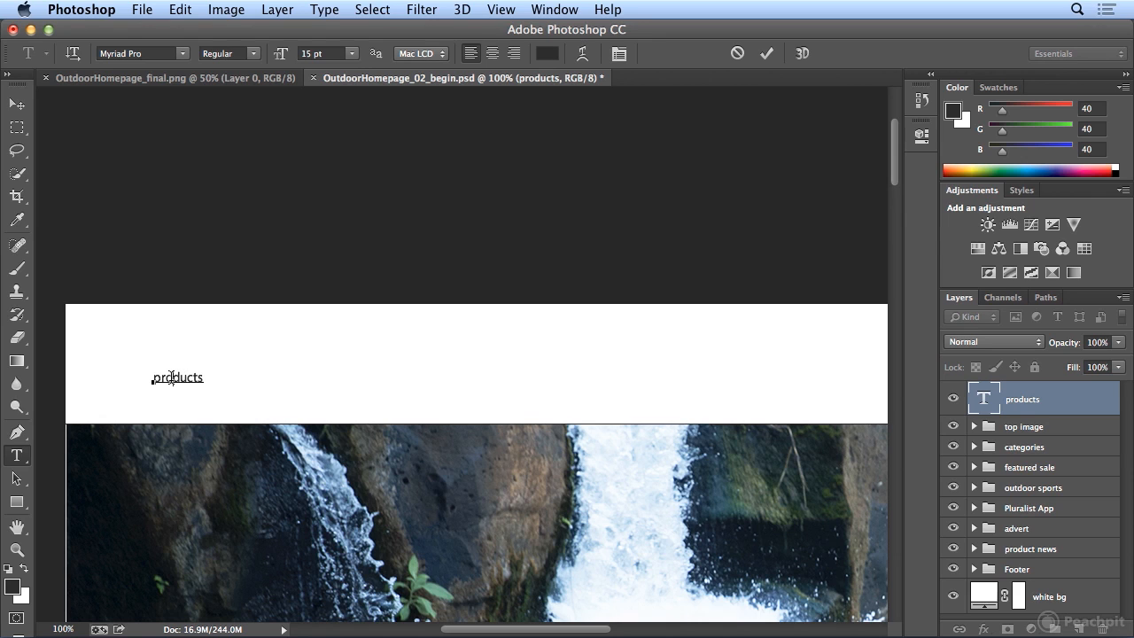
pyautogui.doubleClick(171, 377)
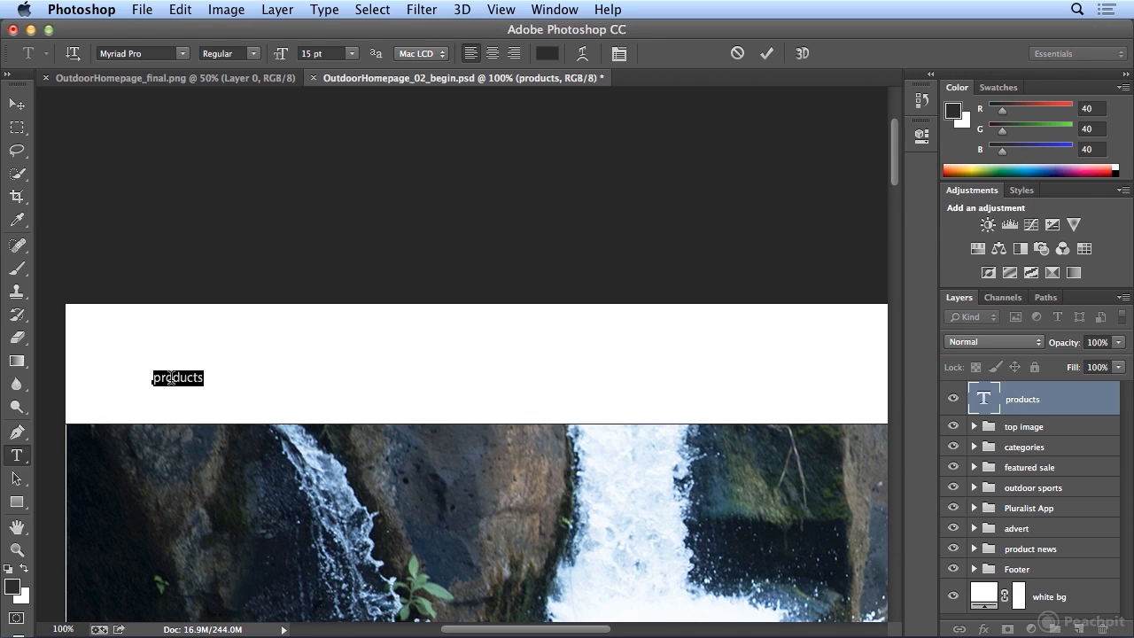
pyautogui.click(73, 53)
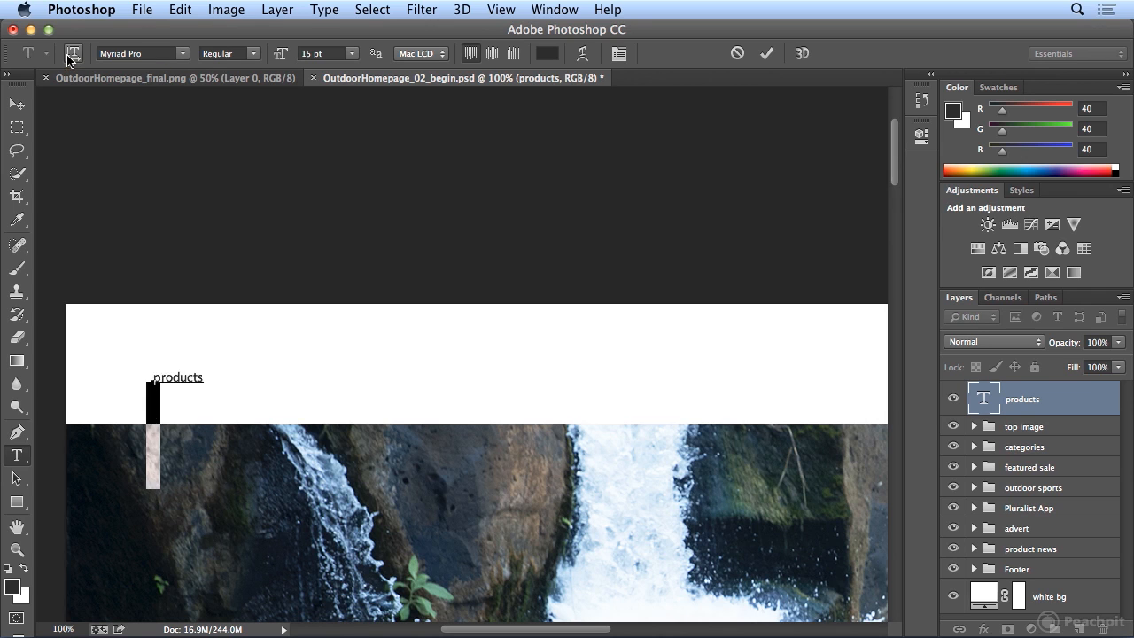
pyautogui.click(72, 55)
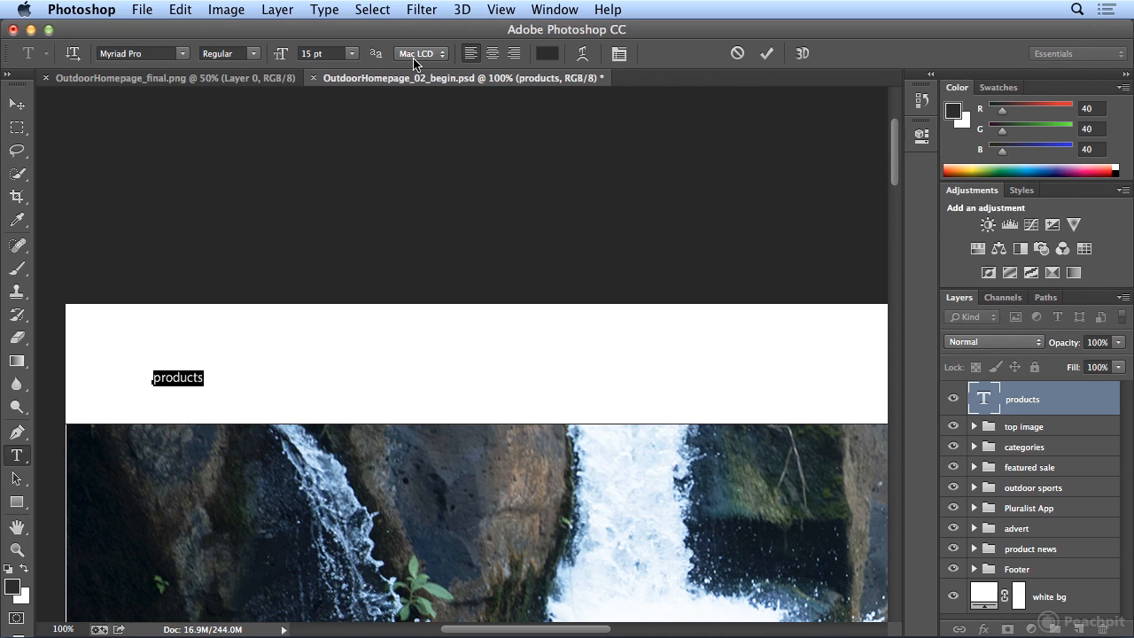
# Step: Open the character settings and set the kerning of the whole word "products" to Optical
pyautogui.click(619, 55)
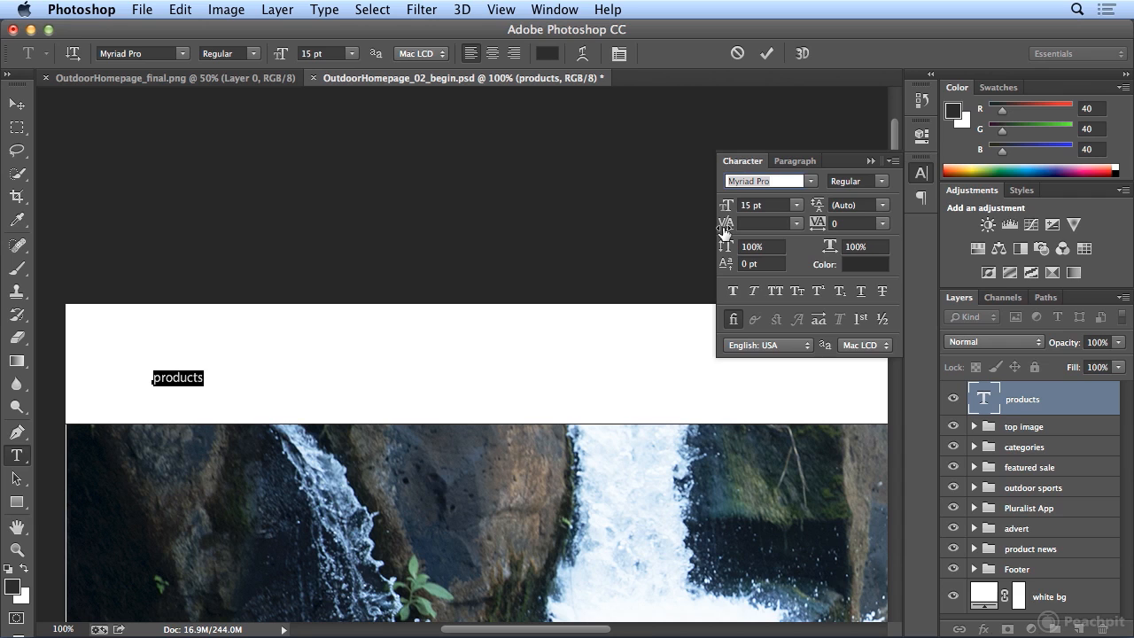
pyautogui.click(185, 376)
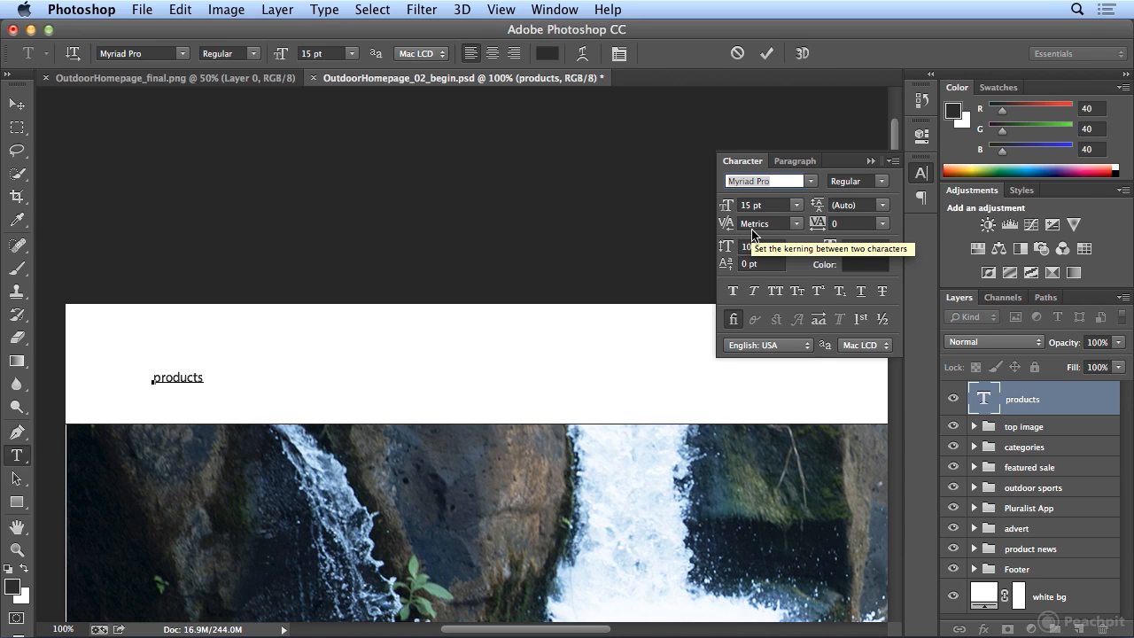
pyautogui.doubleClick(174, 375)
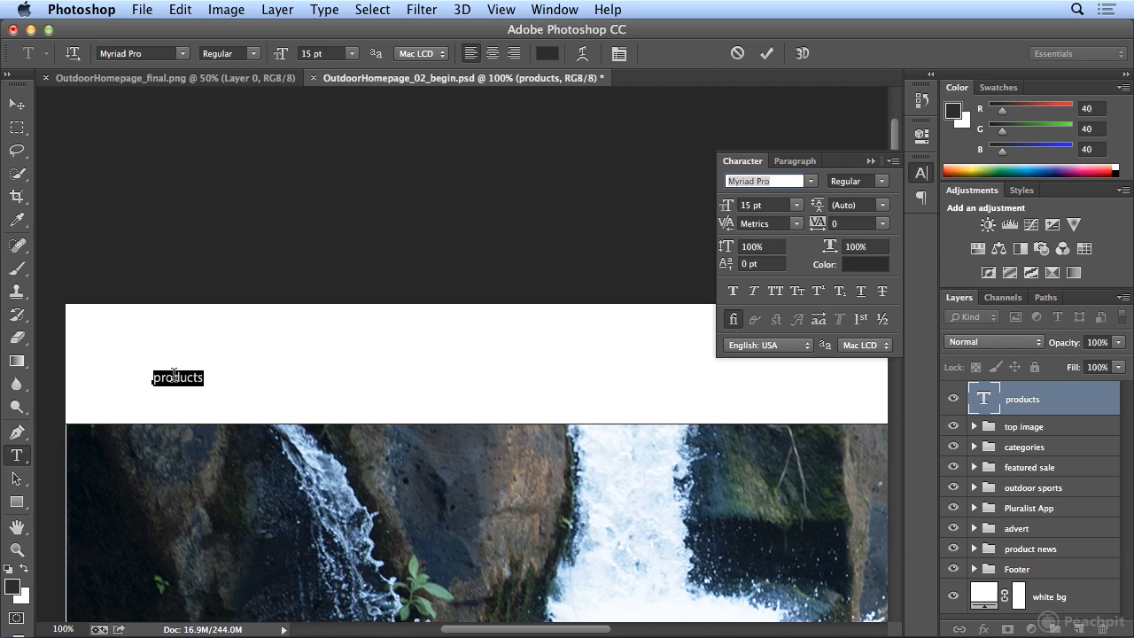
pyautogui.click(797, 223)
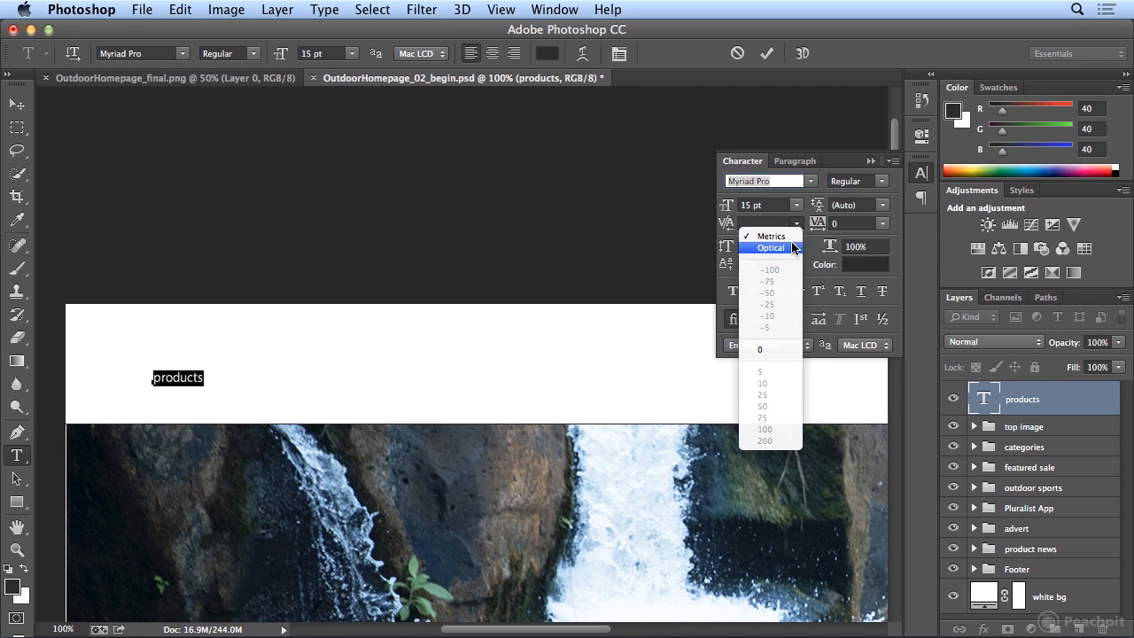
pyautogui.click(791, 253)
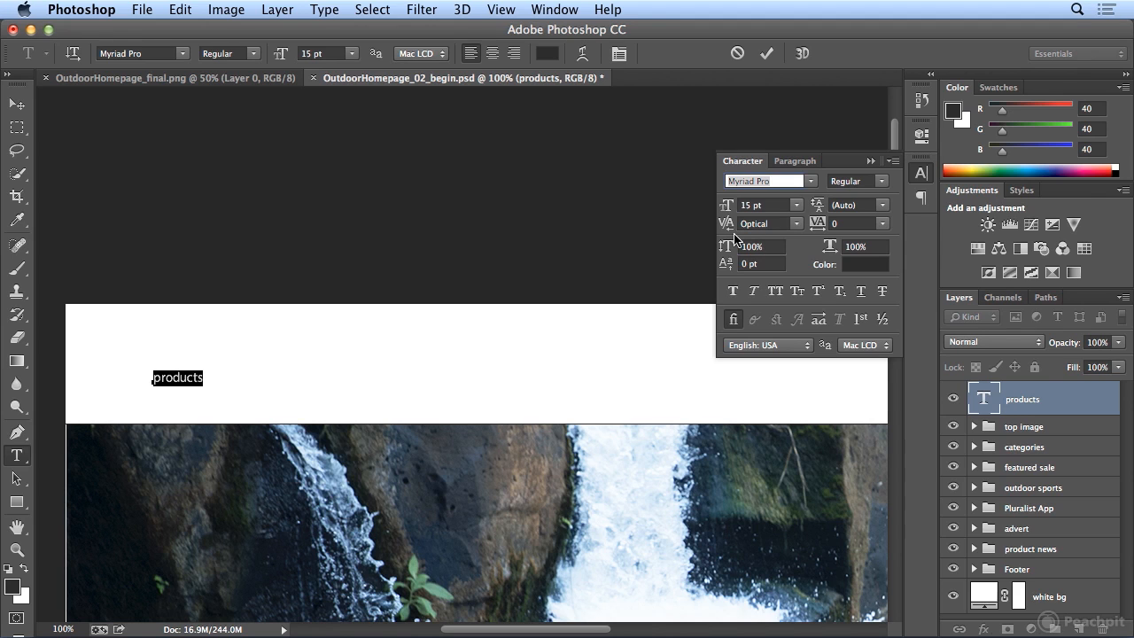
# Step: Switch the kerning of "products" to Metrics for comparison and return it to Optical
pyautogui.click(796, 225)
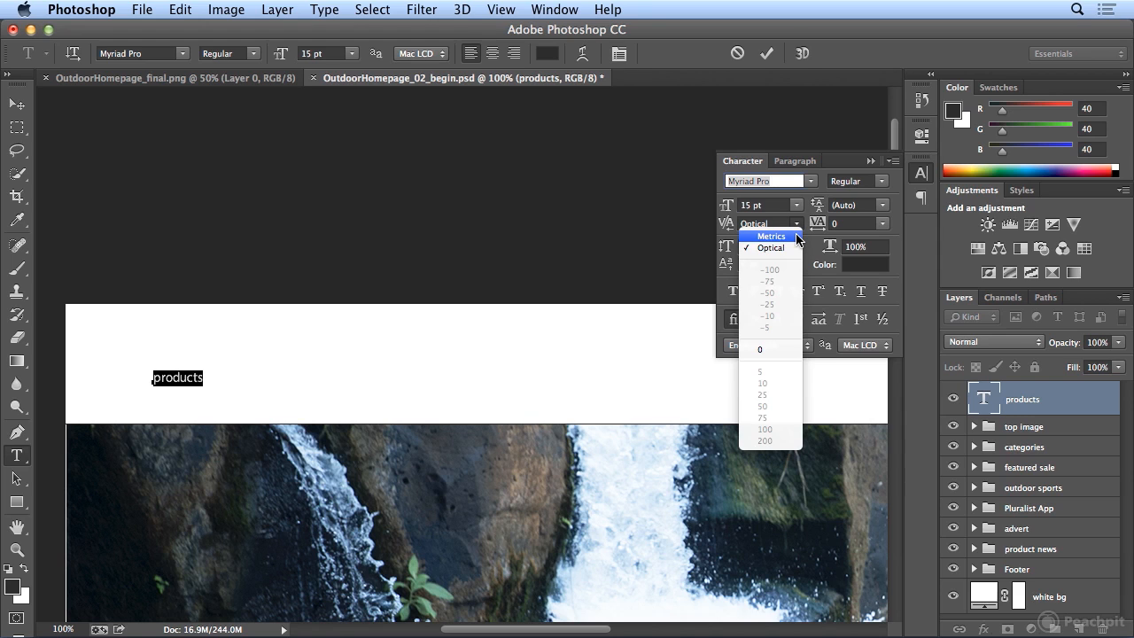
pyautogui.click(771, 237)
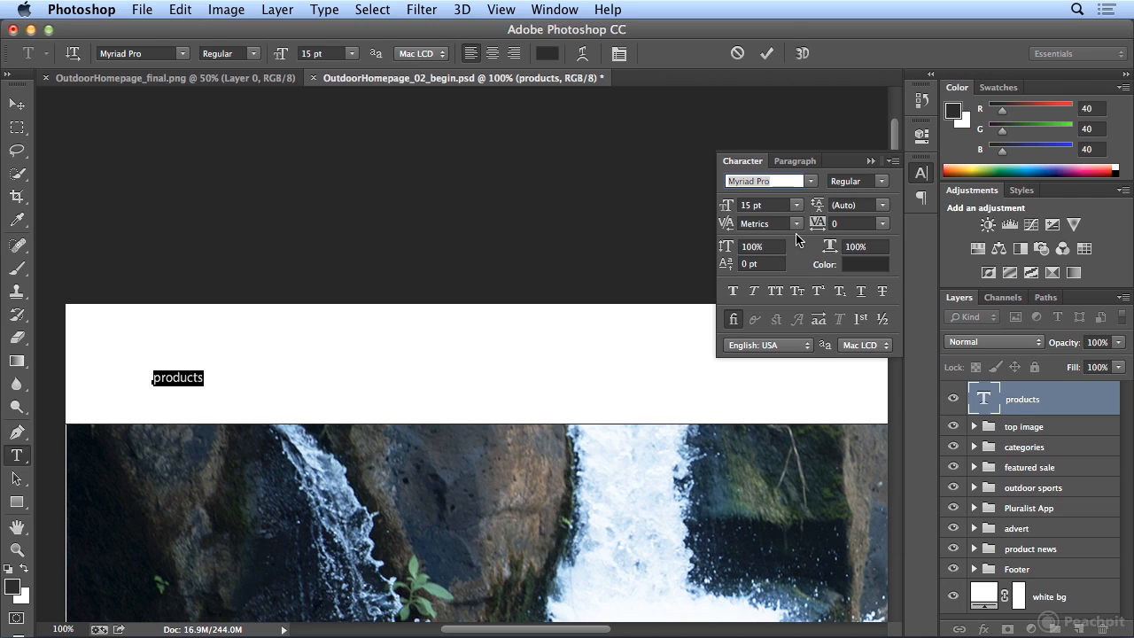
pyautogui.click(797, 227)
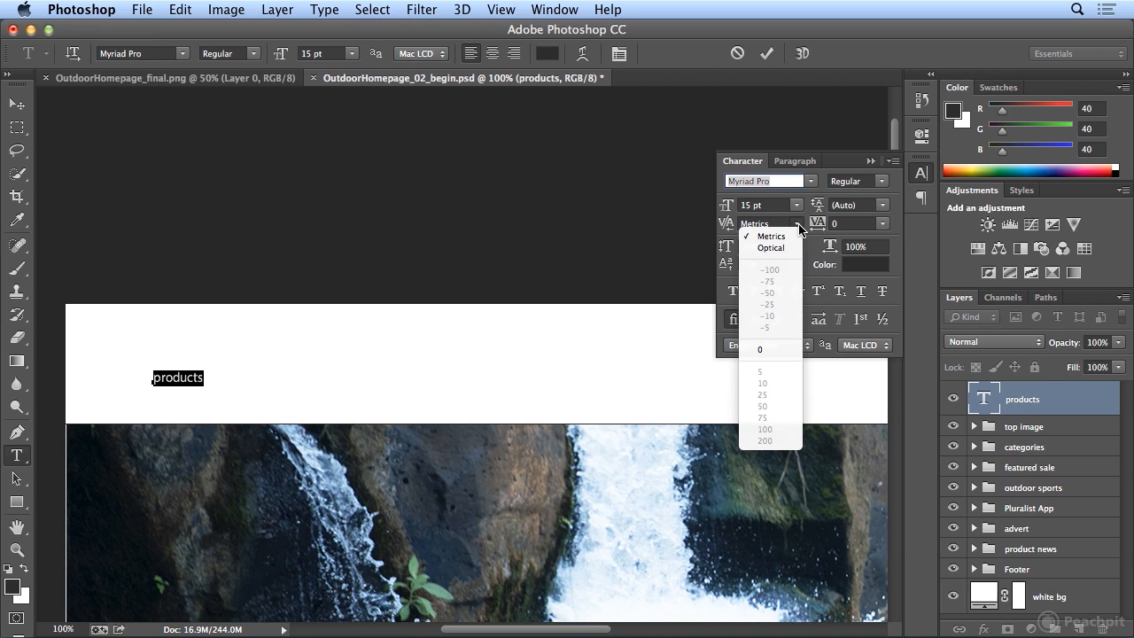
pyautogui.click(790, 247)
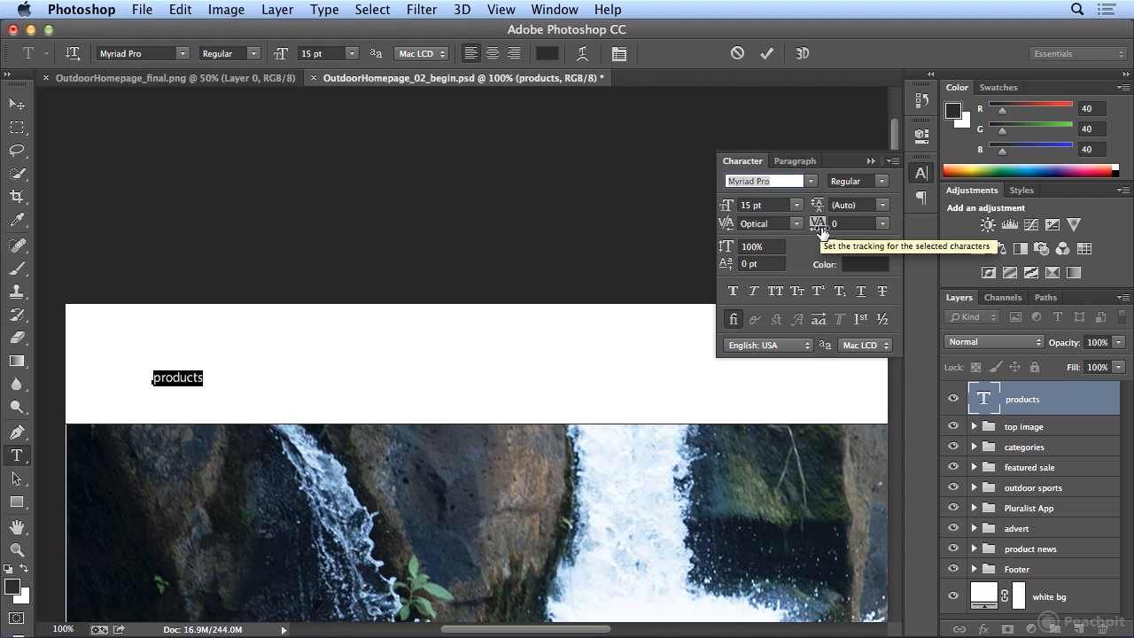
# Step: Try a tracking of 10 on the selected word "products" and set it to 25
pyautogui.click(882, 225)
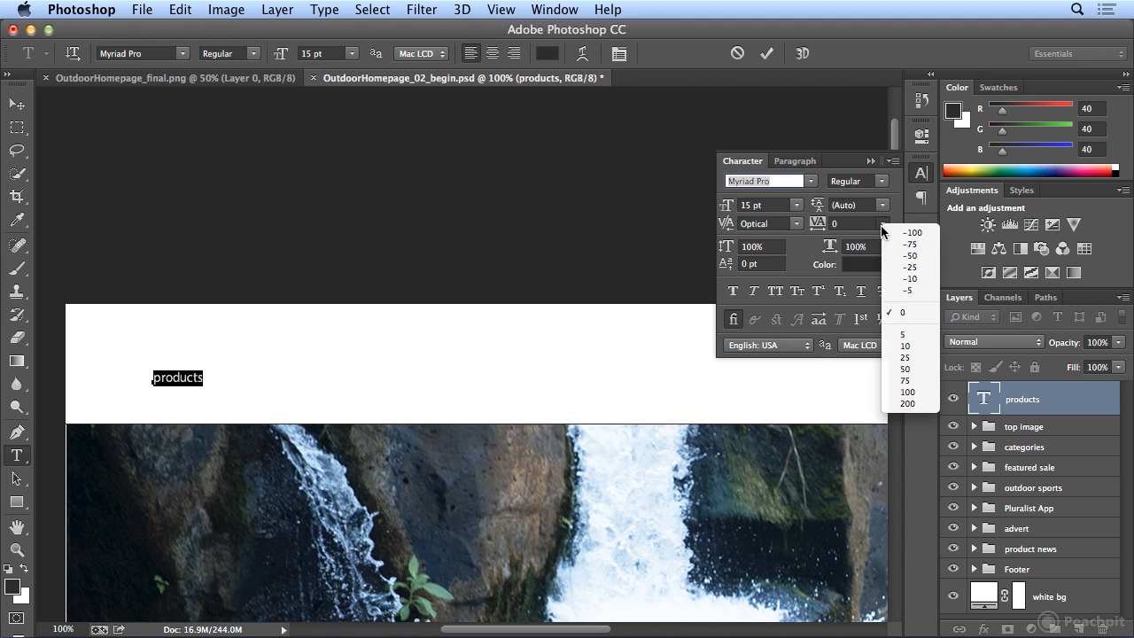
pyautogui.click(915, 345)
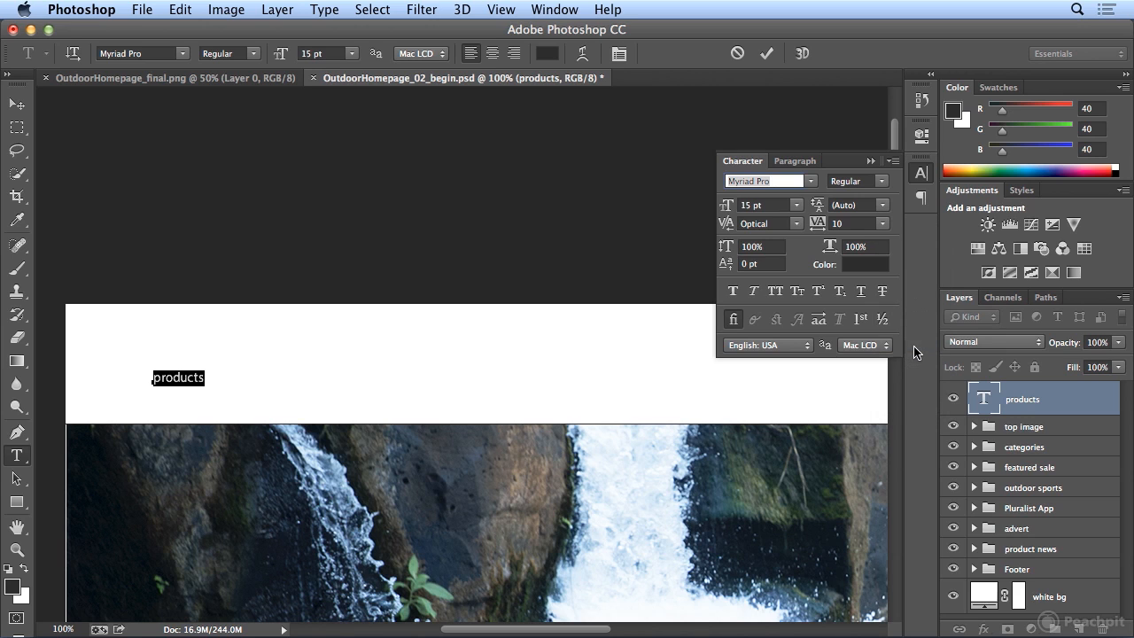
pyautogui.click(882, 226)
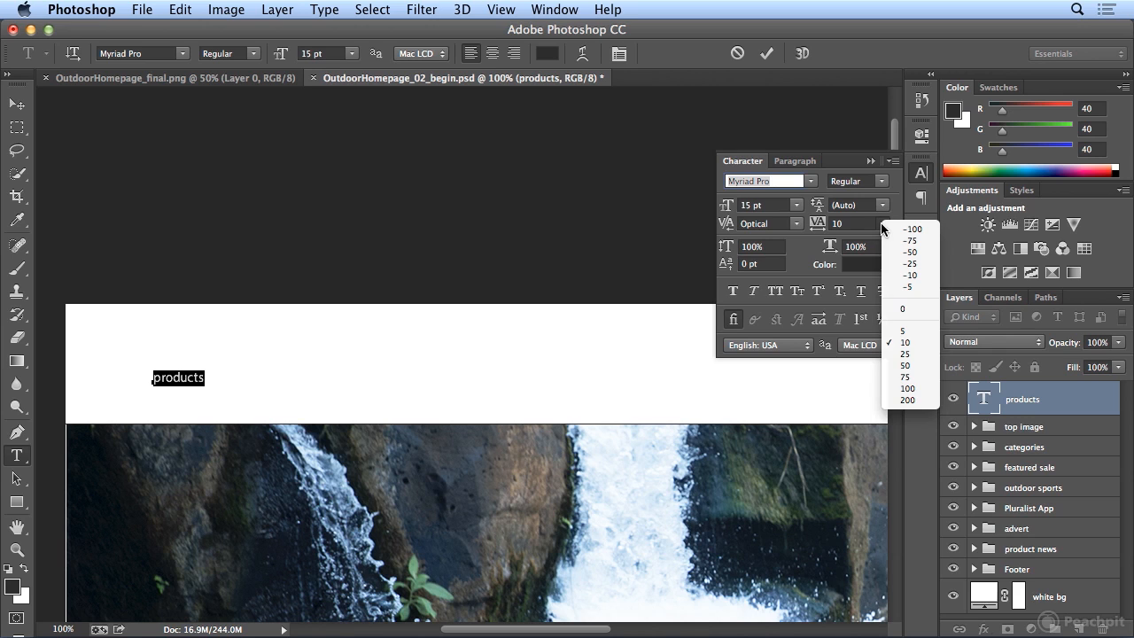
pyautogui.click(905, 355)
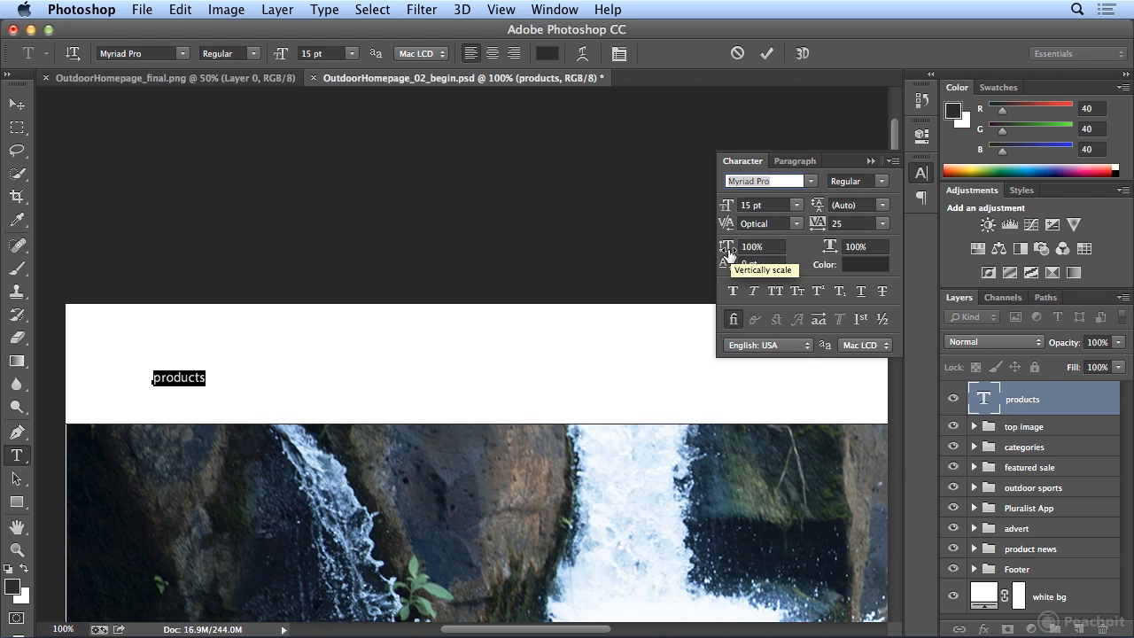
# Step: Scale the selected word "products" to 95% vertically and 80% horizontally
pyautogui.moveTo(728, 252)
pyautogui.mouseDown()
pyautogui.moveTo(776, 226)
pyautogui.moveTo(722, 264)
pyautogui.mouseUp()
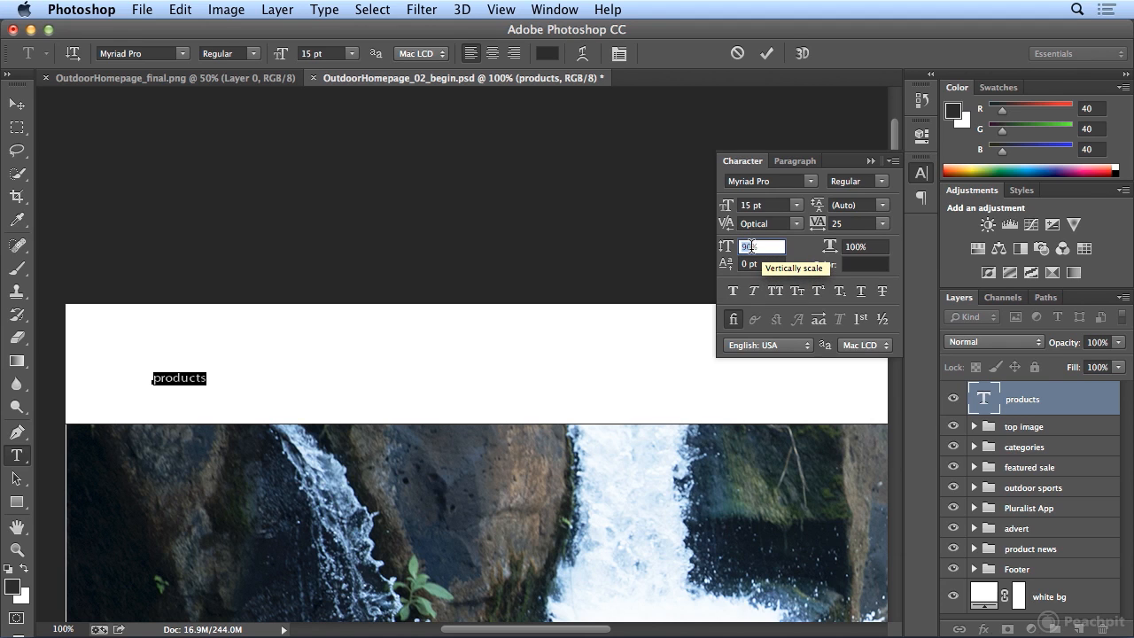
pyautogui.write('95')
pyautogui.press('Tab')
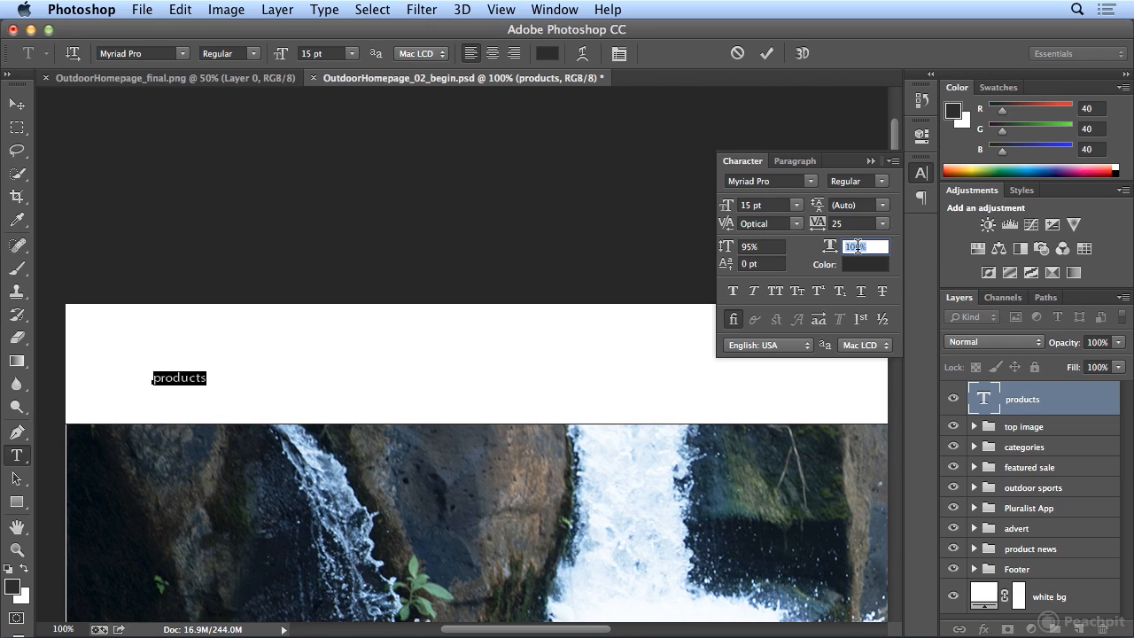
pyautogui.write('80')
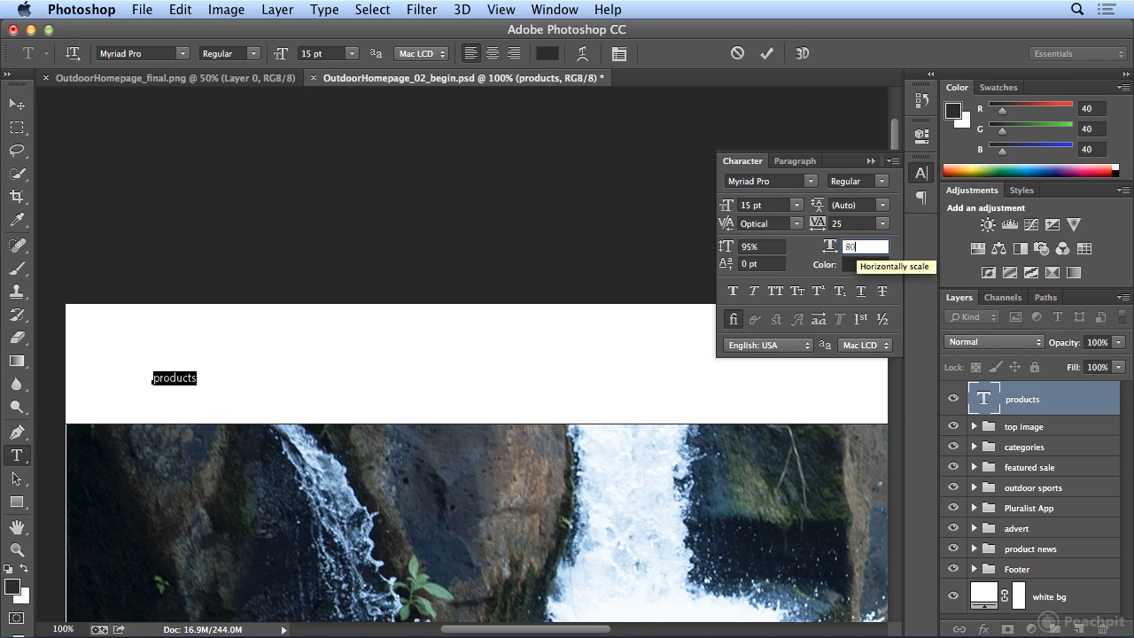
pyautogui.press('Tab')
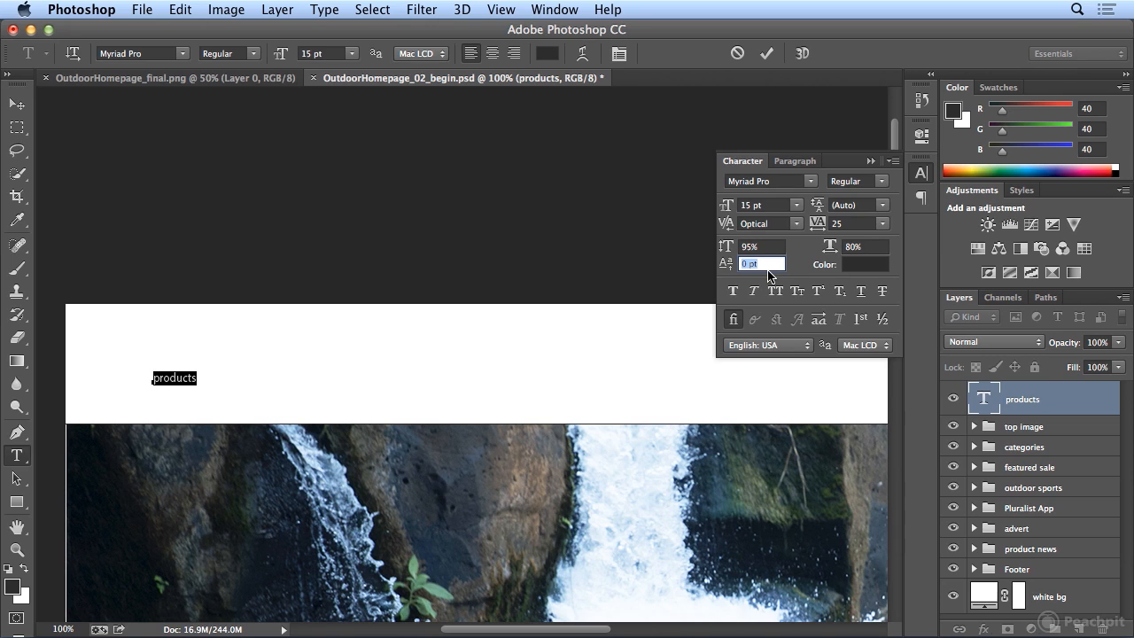
# Step: Select only the final "s" of "products", try a 19 pt baseline shift, and set it to -3 pt
pyautogui.click(192, 378)
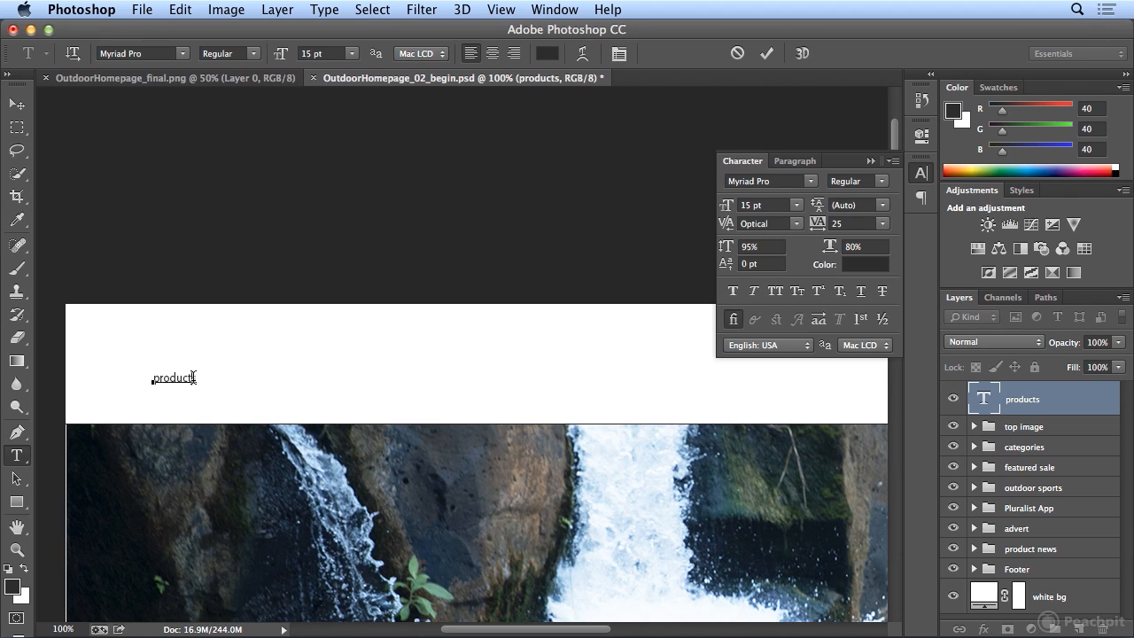
pyautogui.moveTo(193, 378); pyautogui.dragTo(198, 378)
pyautogui.moveTo(731, 270)
pyautogui.mouseDown()
pyautogui.moveTo(751, 270)
pyautogui.moveTo(733, 271)
pyautogui.mouseUp()
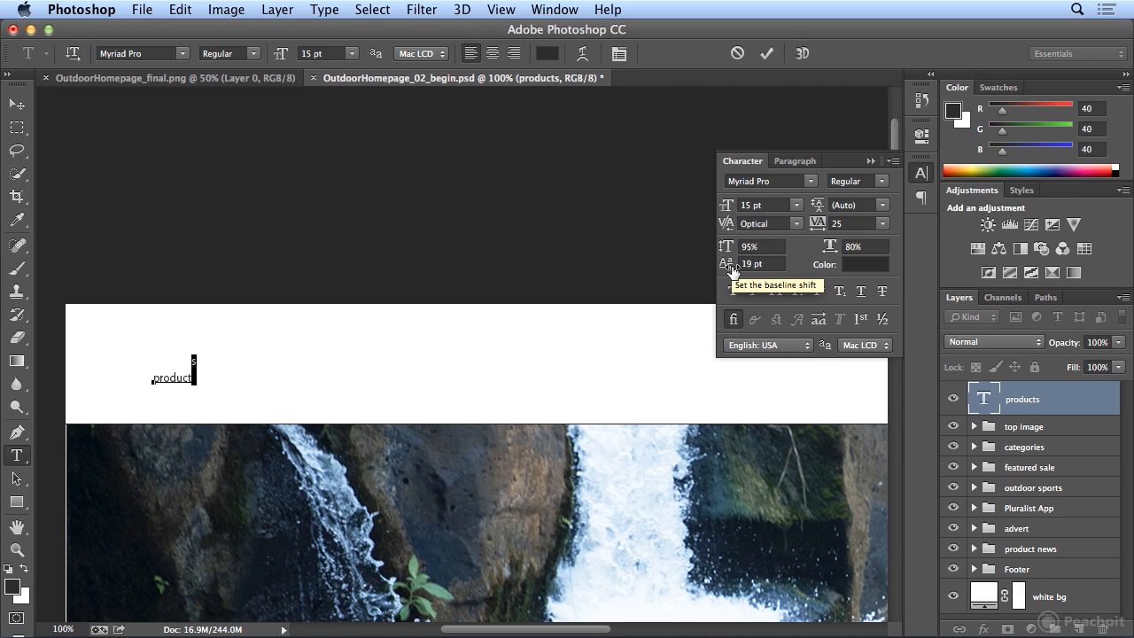
pyautogui.moveTo(732, 269); pyautogui.dragTo(713, 283)
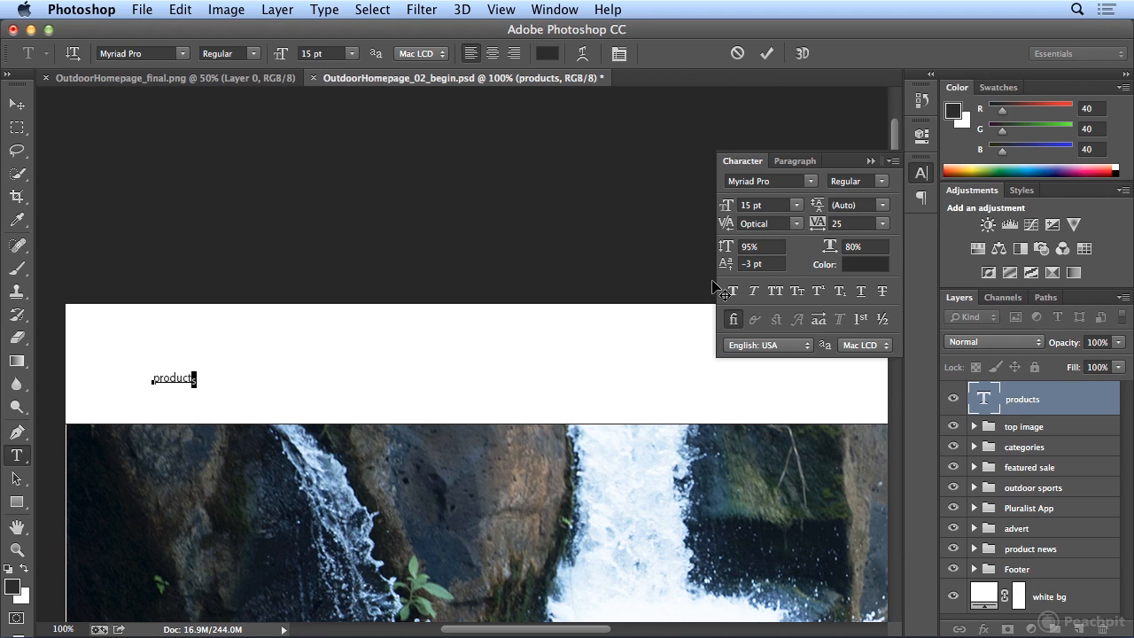
# Step: Set the baseline shift of the final "s" in "products" to 0 pt
pyautogui.click(772, 263)
pyautogui.write('0')
pyautogui.press('Return')
# Step: Select the whole word "products", view its text color in the Color Picker, and accept it without changes
pyautogui.doubleClick(176, 374)
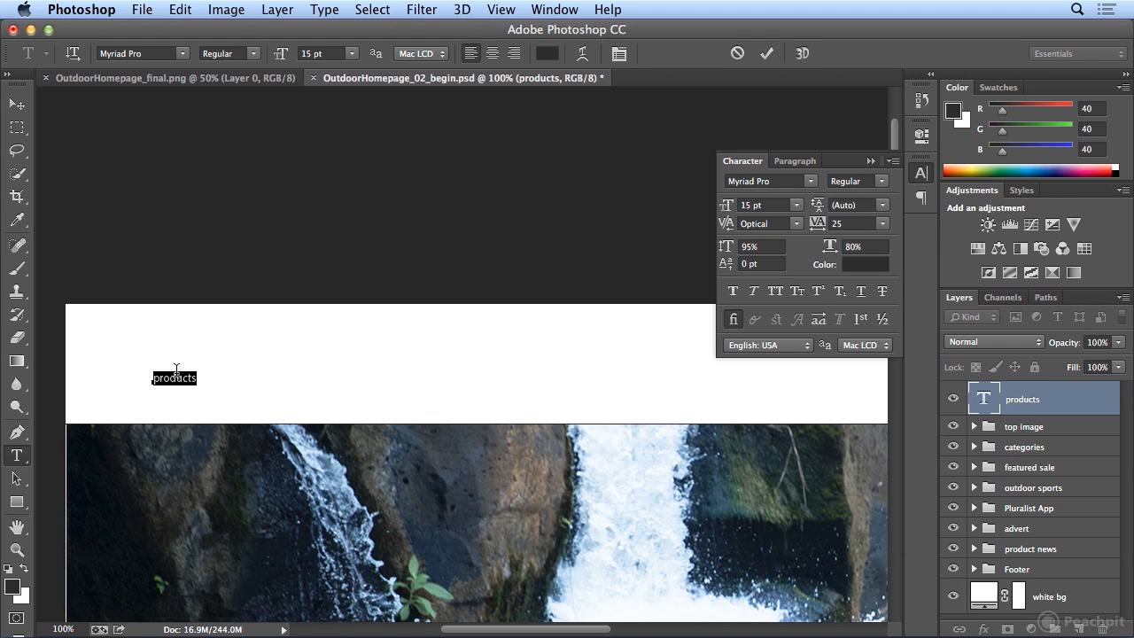
pyautogui.click(859, 266)
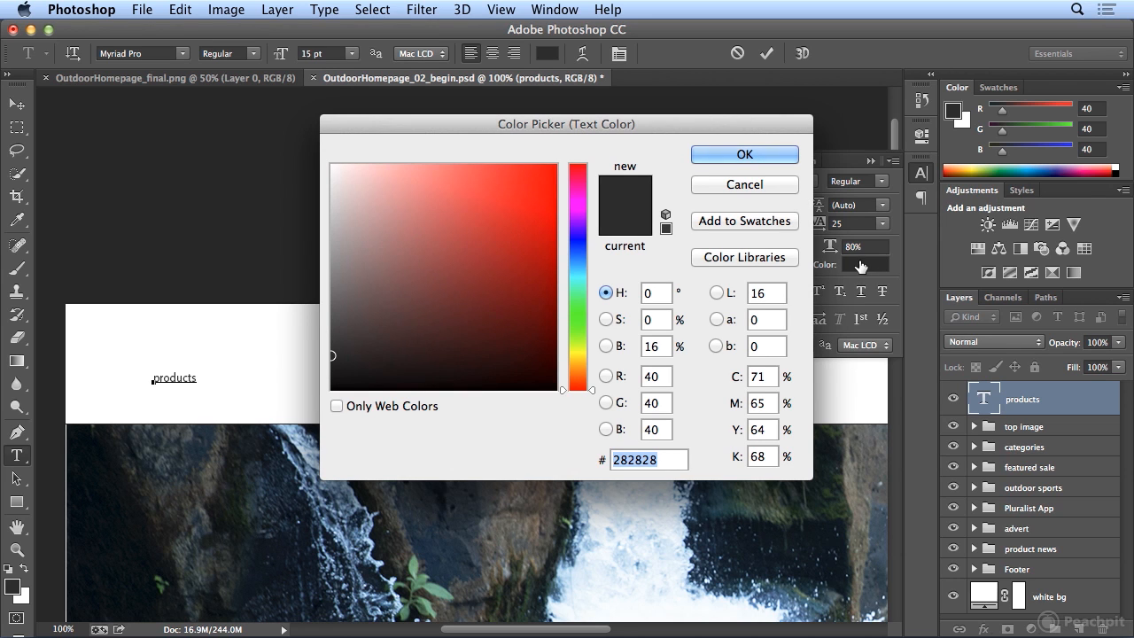
pyautogui.click(759, 157)
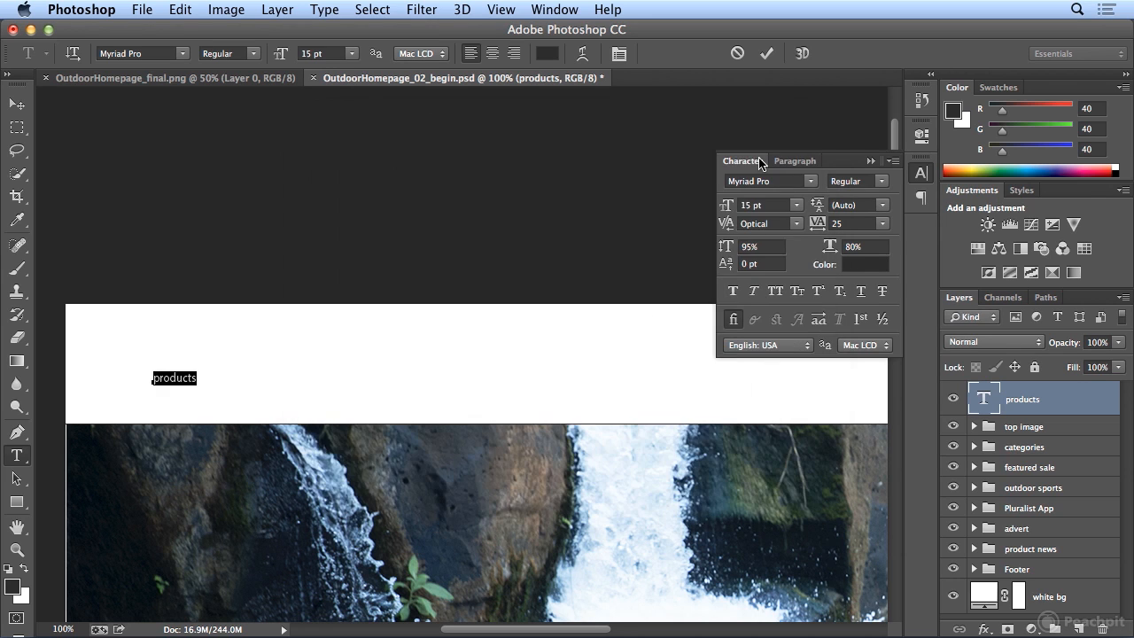
# Step: Toggle Faux Bold on and off for the selected word "products" to compare its appearance
pyautogui.click(734, 295)
pyautogui.click(733, 293)
pyautogui.click(733, 292)
pyautogui.click(733, 293)
pyautogui.click(733, 295)
pyautogui.click(734, 295)
# Step: Toggle Faux Italic on and off for "products" and look through the available Myriad Pro font styles
pyautogui.click(752, 295)
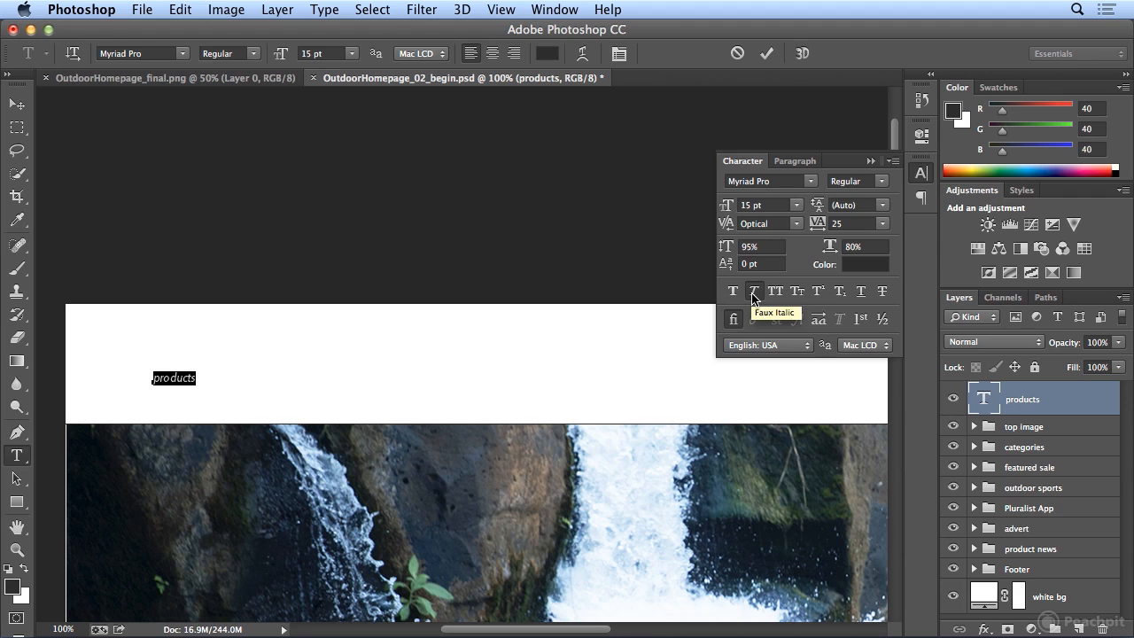
pyautogui.click(752, 295)
pyautogui.click(752, 295)
pyautogui.click(752, 295)
pyautogui.click(752, 295)
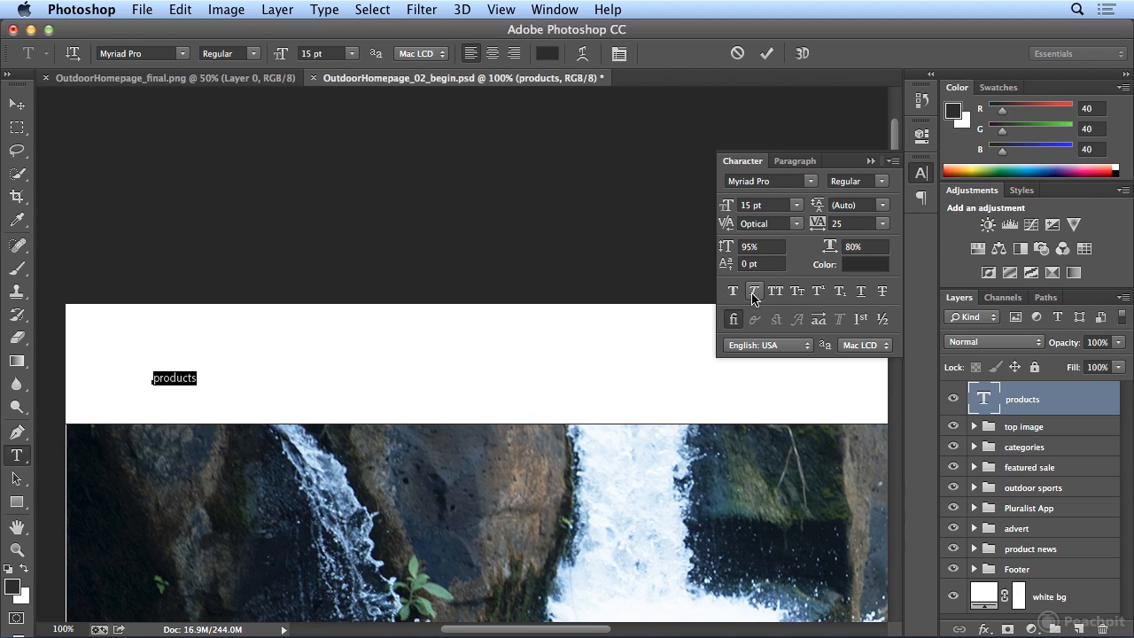
pyautogui.click(883, 184)
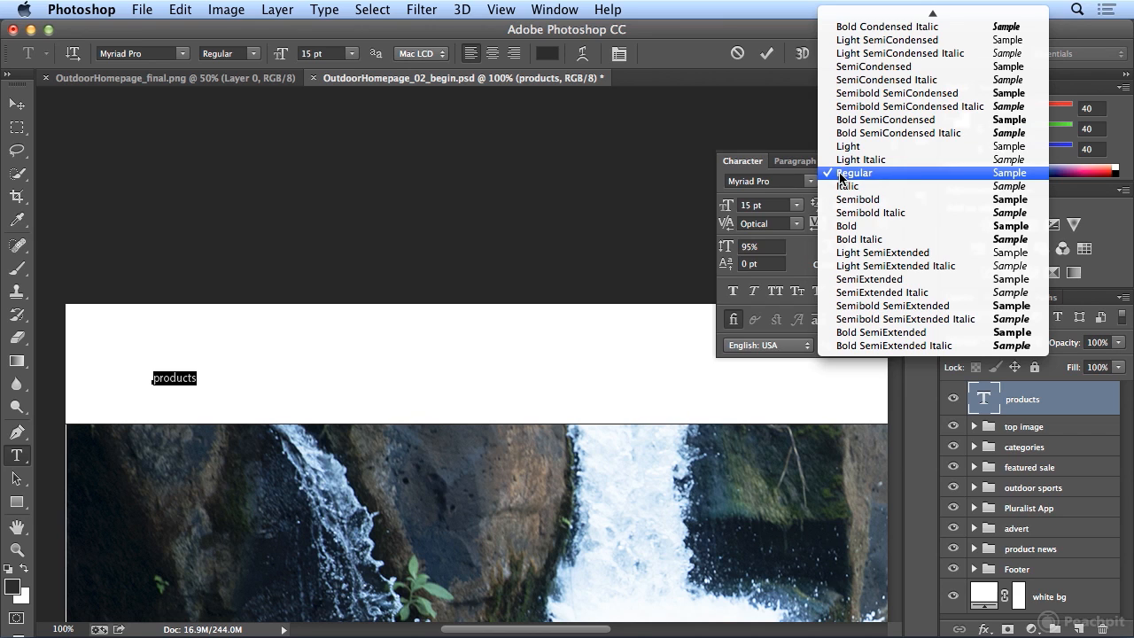
pyautogui.click(780, 173)
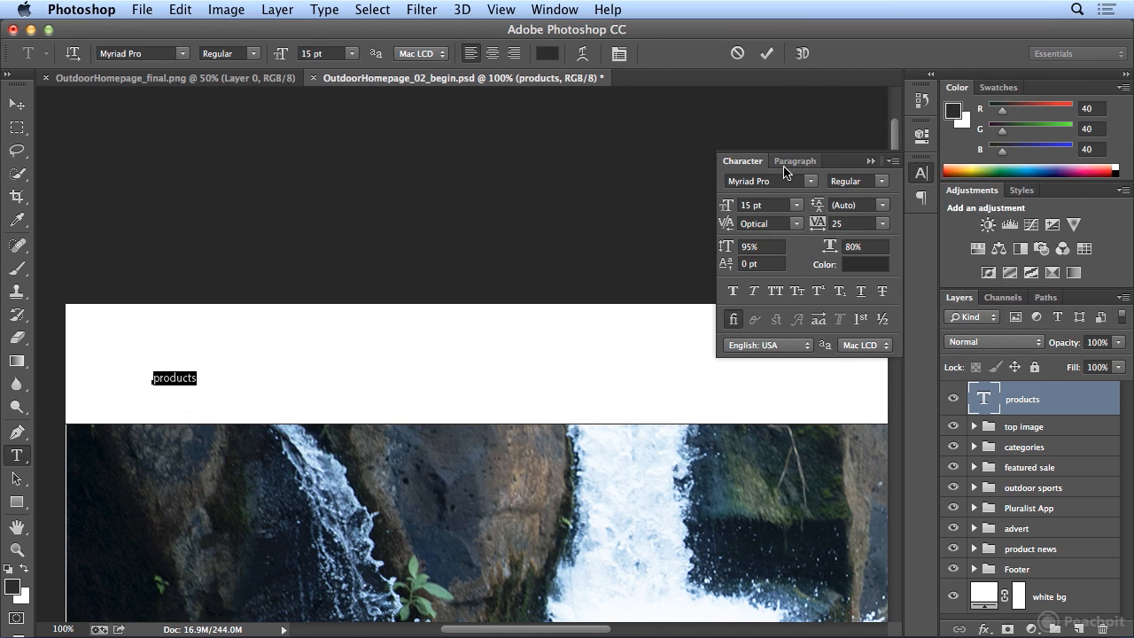
# Step: Toggle All Caps on and off for "products", and replace the word's first letter with a capital "P"
pyautogui.click(775, 291)
pyautogui.click(775, 291)
pyautogui.click(161, 380)
pyautogui.doubleClick(160, 380)
pyautogui.click(155, 379)
pyautogui.doubleClick(155, 378)
pyautogui.click(160, 378)
pyautogui.press('BackSpace')
pyautogui.write('P')
# Step: Try Small Caps on the whole word "Products" and switch it to All Caps
pyautogui.doubleClick(172, 375)
pyautogui.click(800, 296)
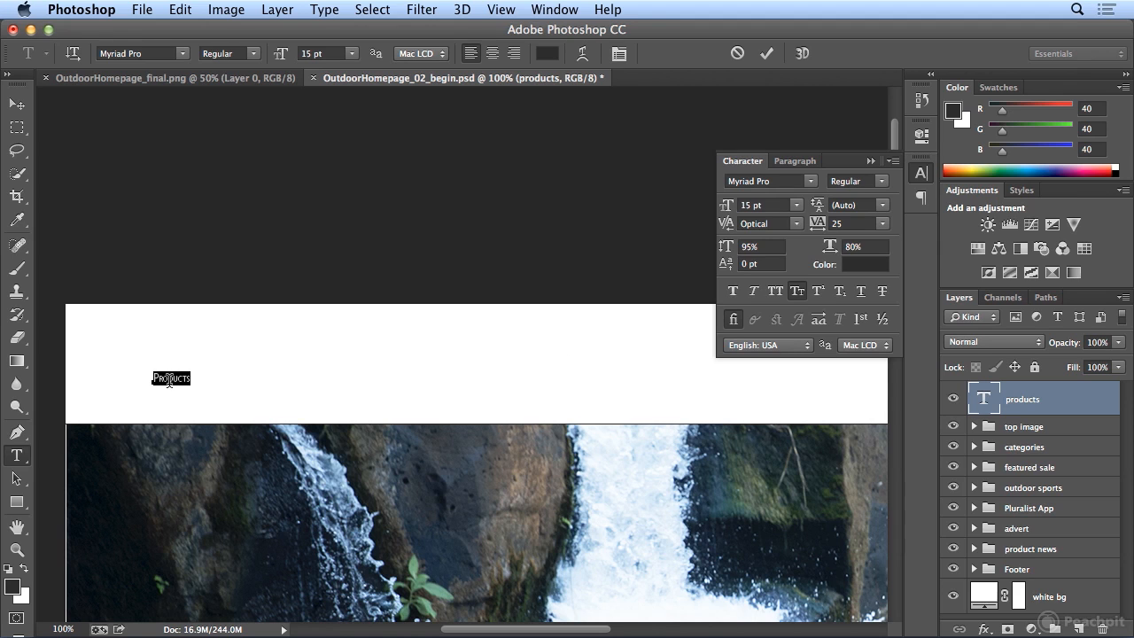
pyautogui.click(774, 292)
# Step: Add a "2" after "PRODUCTS", try Superscript and Subscript on it, and delete it
pyautogui.click(202, 379)
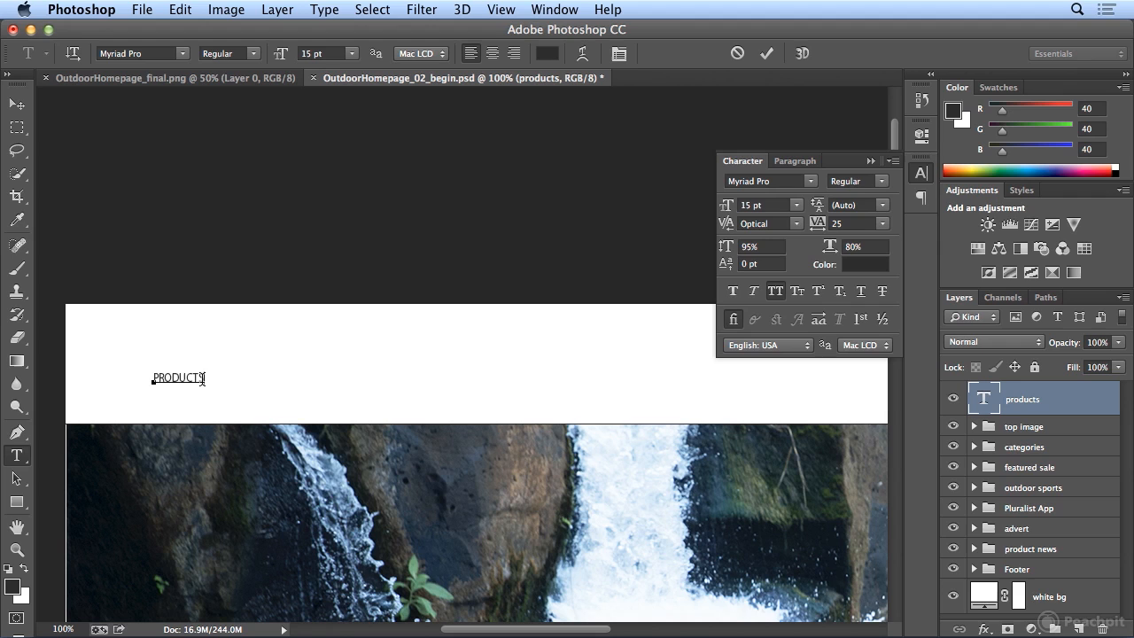
pyautogui.write('2')
pyautogui.hotkey('shift', 'Left')
pyautogui.click(826, 298)
pyautogui.click(840, 299)
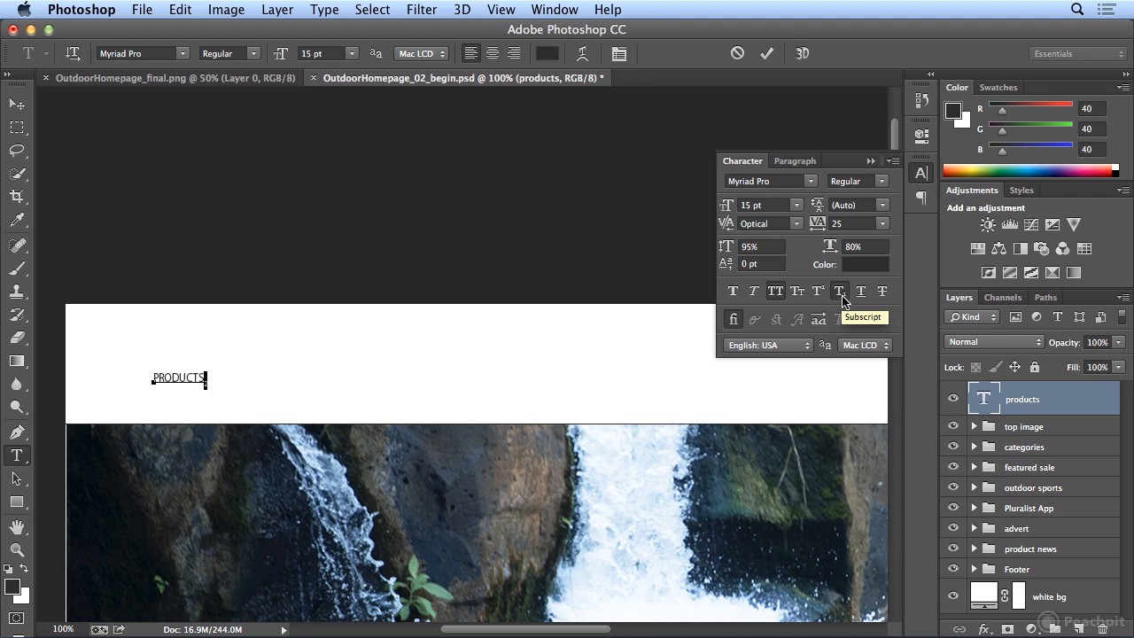
pyautogui.click(842, 300)
pyautogui.press('BackSpace')
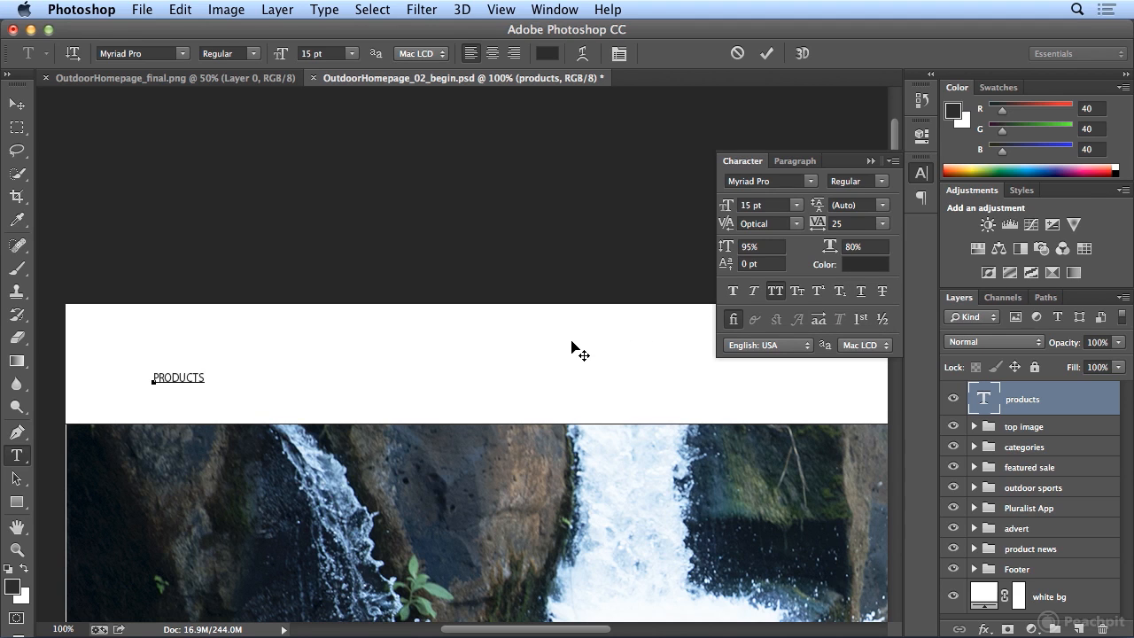
# Step: Toggle Underline and Strikethrough on and off for the whole word "PRODUCTS"
pyautogui.doubleClick(175, 375)
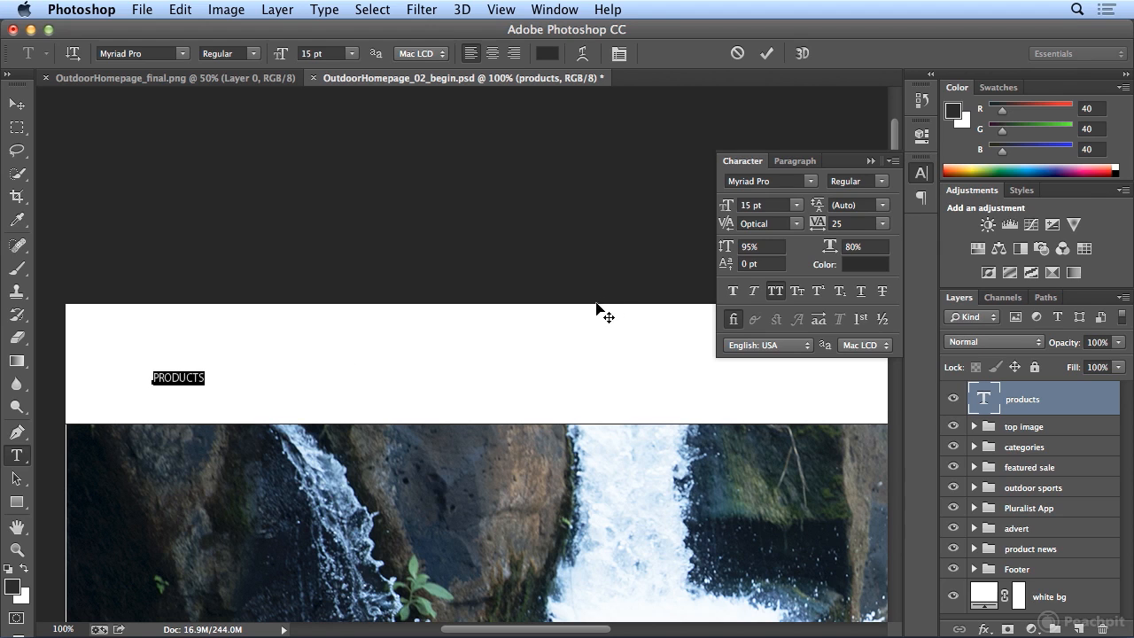
pyautogui.click(861, 292)
pyautogui.click(861, 292)
pyautogui.click(884, 295)
pyautogui.click(884, 296)
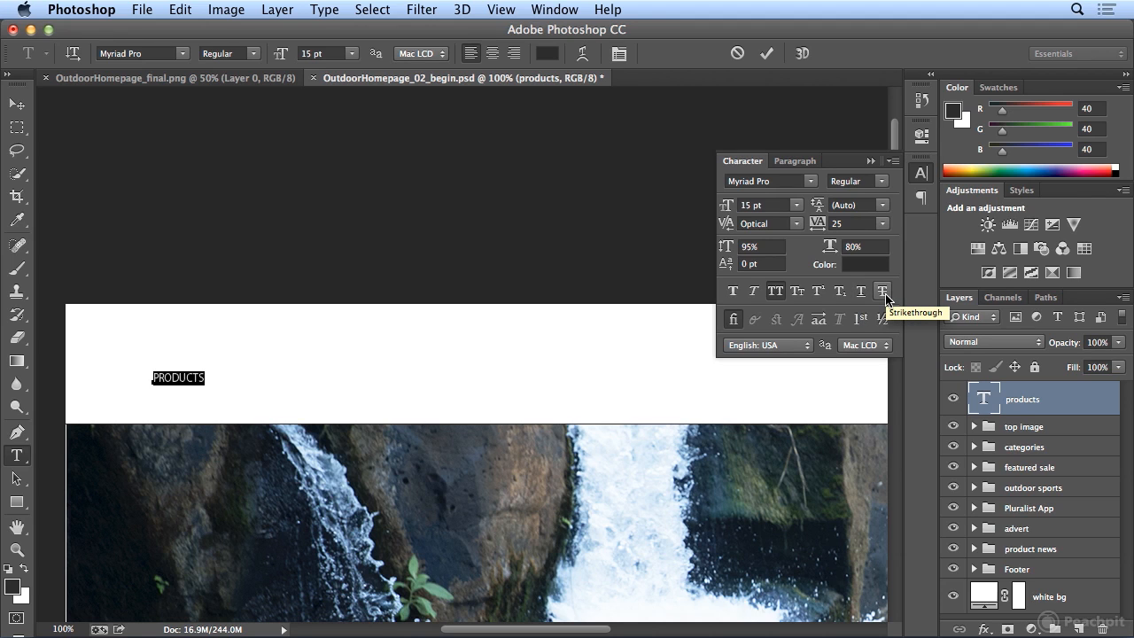
# Step: Add the lowercase word "office" after "PRODUCTS" and turn off its standard ligatures
pyautogui.click(205, 378)
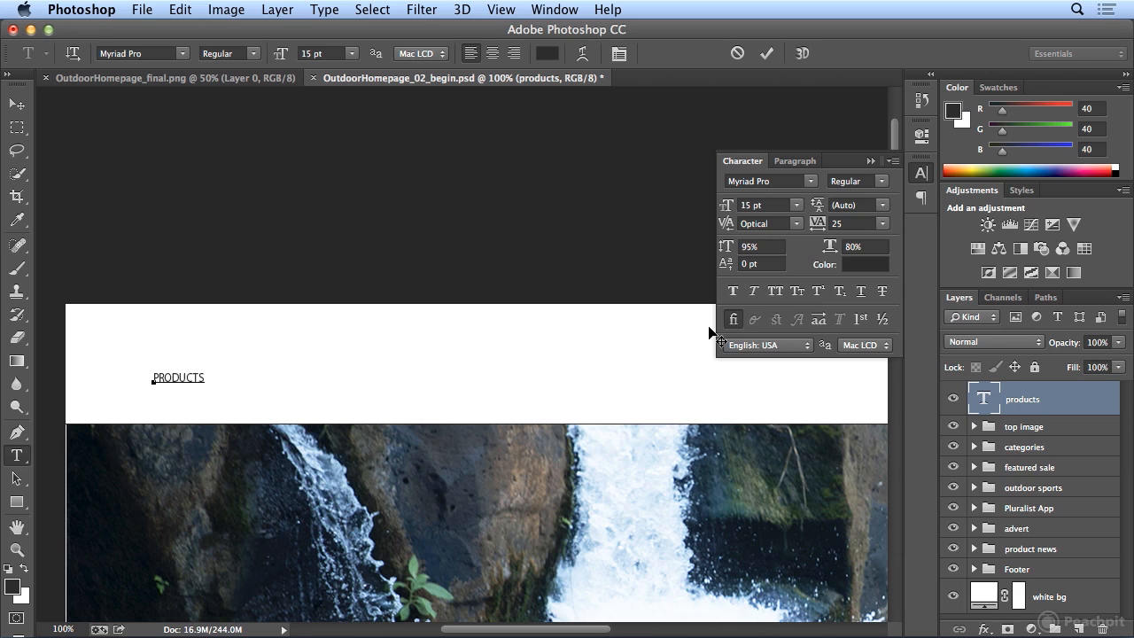
pyautogui.write('office')
pyautogui.doubleClick(218, 377)
pyautogui.click(733, 320)
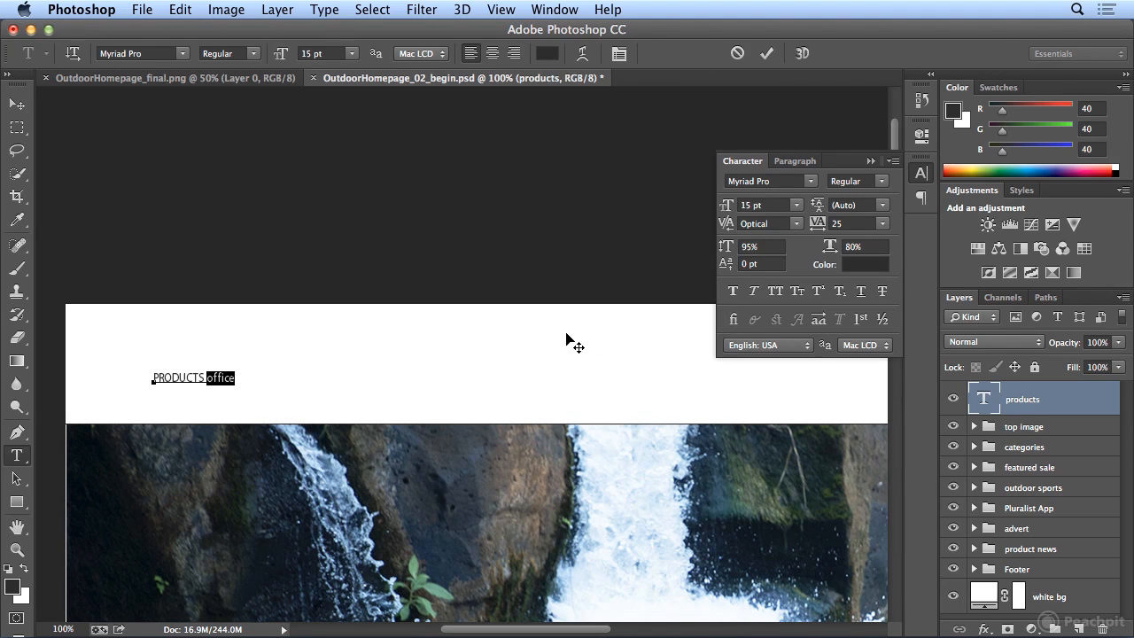
# Step: Replace "office" with "1/2", try the Fractions option on it, and delete the added characters
pyautogui.press('BackSpace')
pyautogui.write('1/2')
pyautogui.moveTo(206, 378); pyautogui.dragTo(222, 378)
pyautogui.click(891, 321)
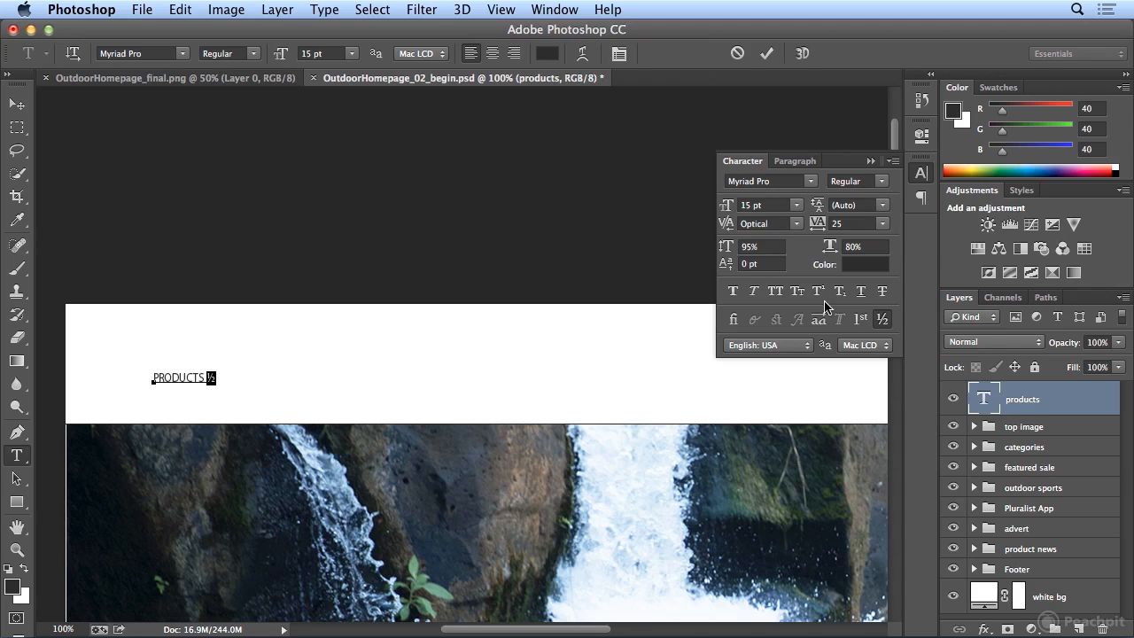
pyautogui.click(883, 320)
pyautogui.click(884, 325)
pyautogui.press('BackSpace')
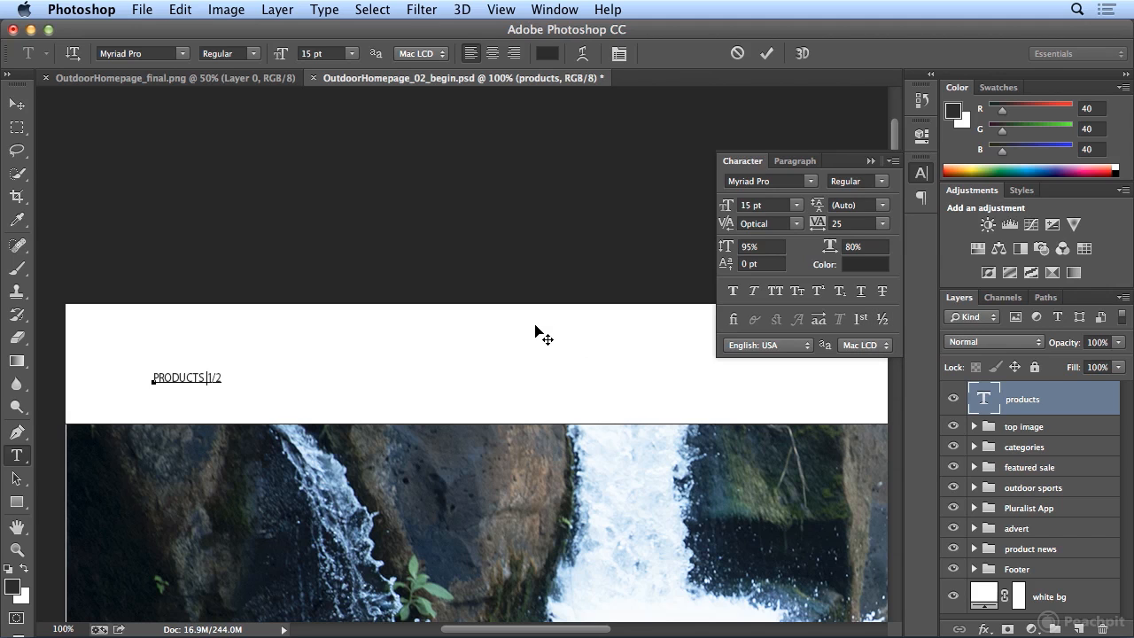
# Step: Set the language of the selected word "PRODUCTS" to German: 2006 Reform
pyautogui.doubleClick(183, 374)
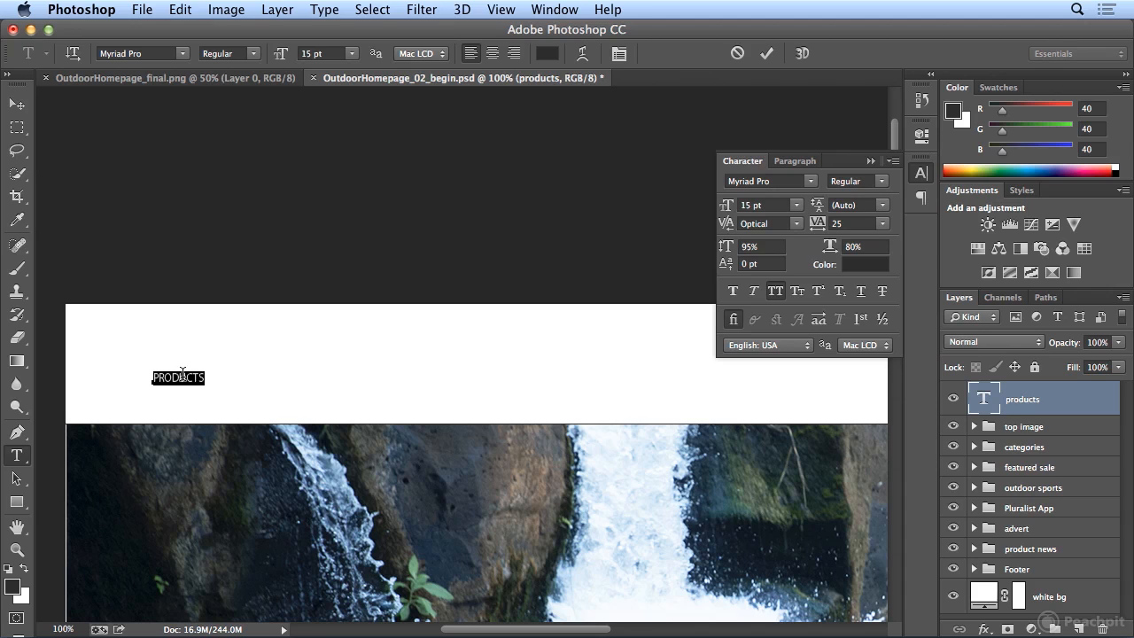
pyautogui.click(752, 345)
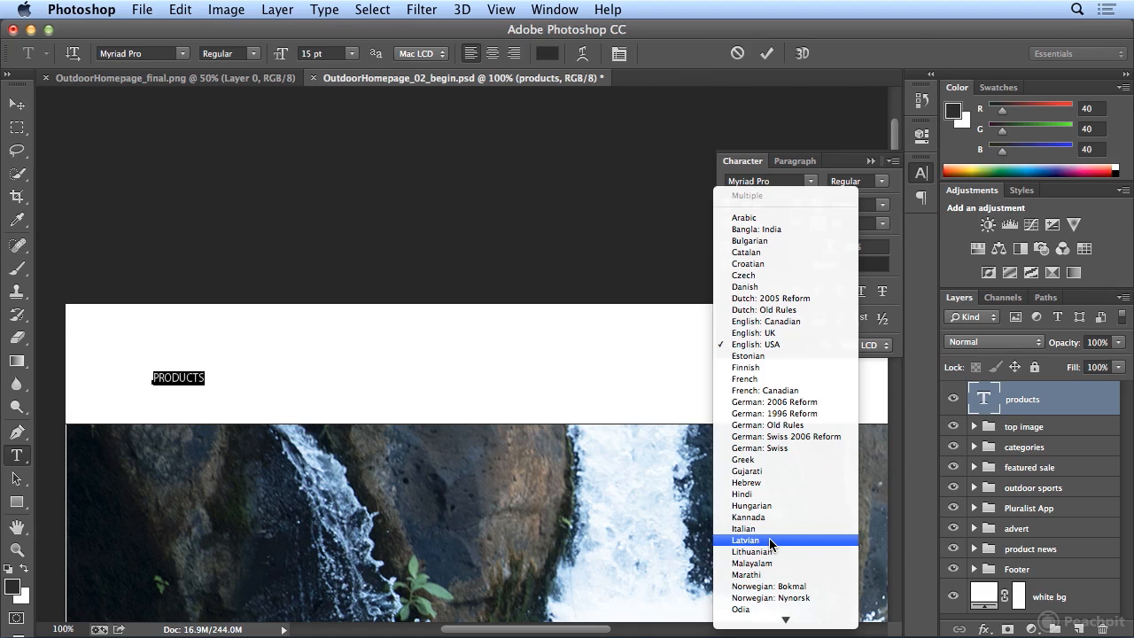
pyautogui.click(814, 410)
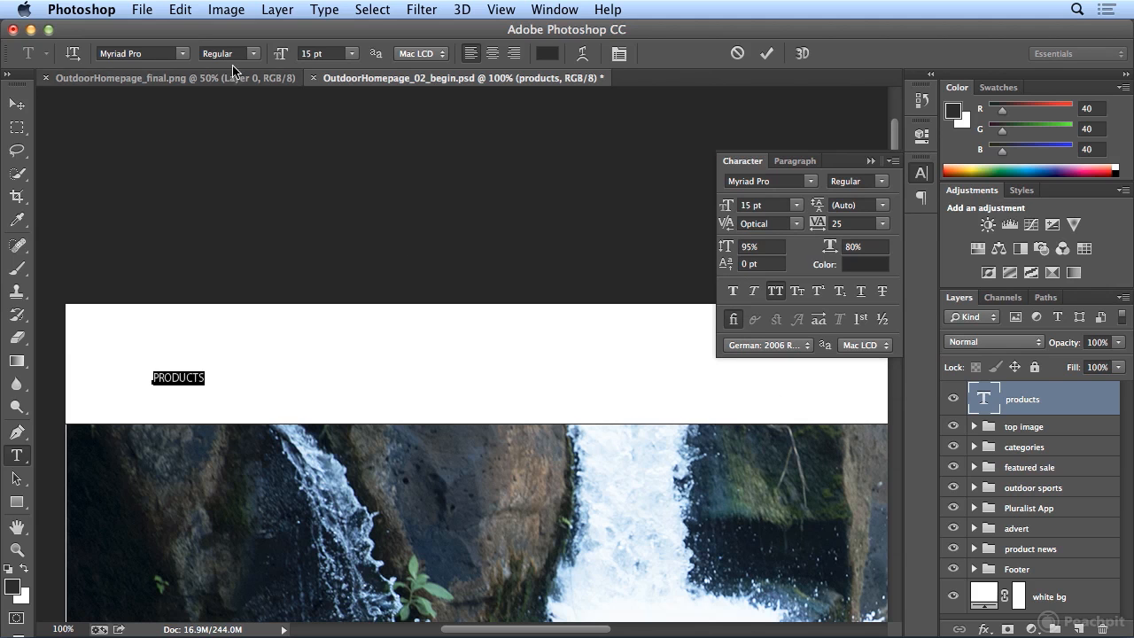
# Step: Run a spelling check on "PRODUCTS" without accepting any change, and set its language to English: USA
pyautogui.click(177, 11)
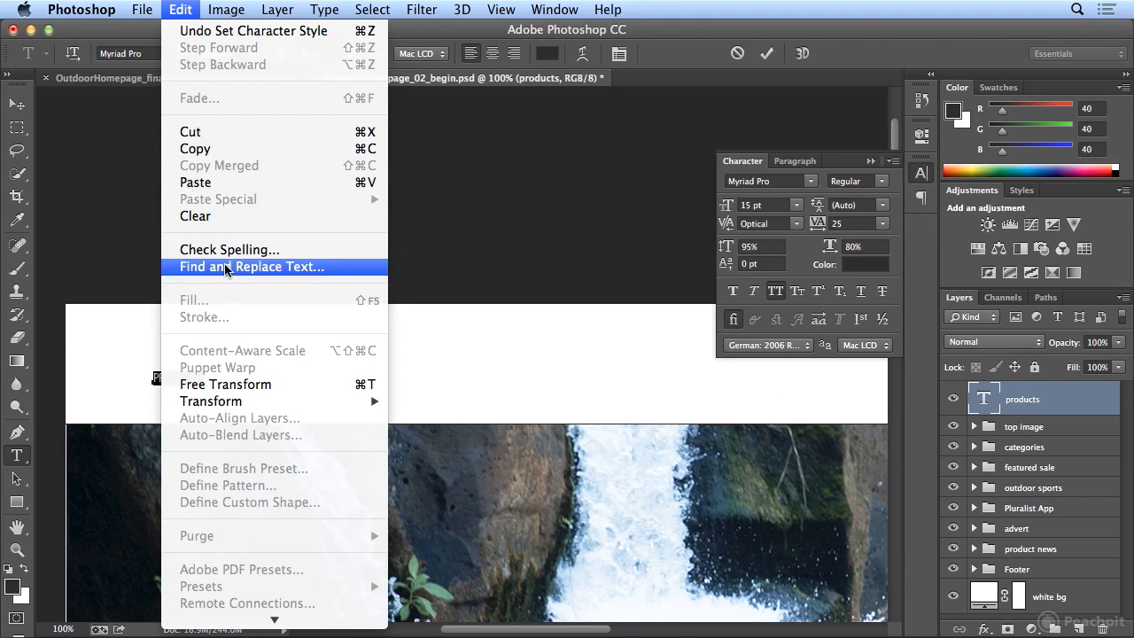
pyautogui.click(227, 251)
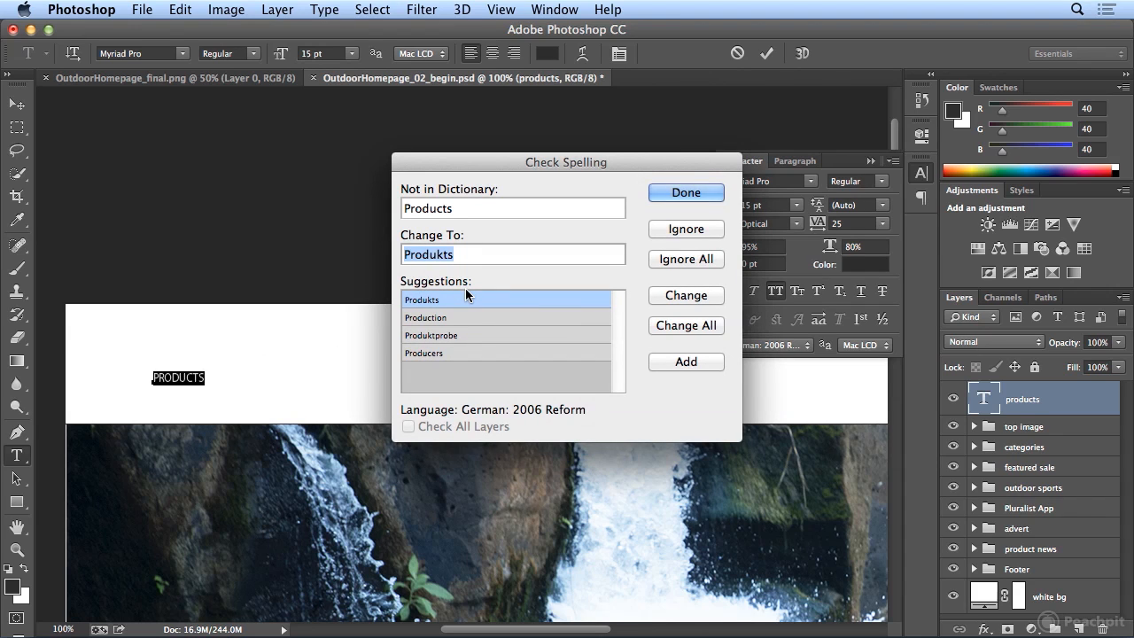
pyautogui.click(685, 192)
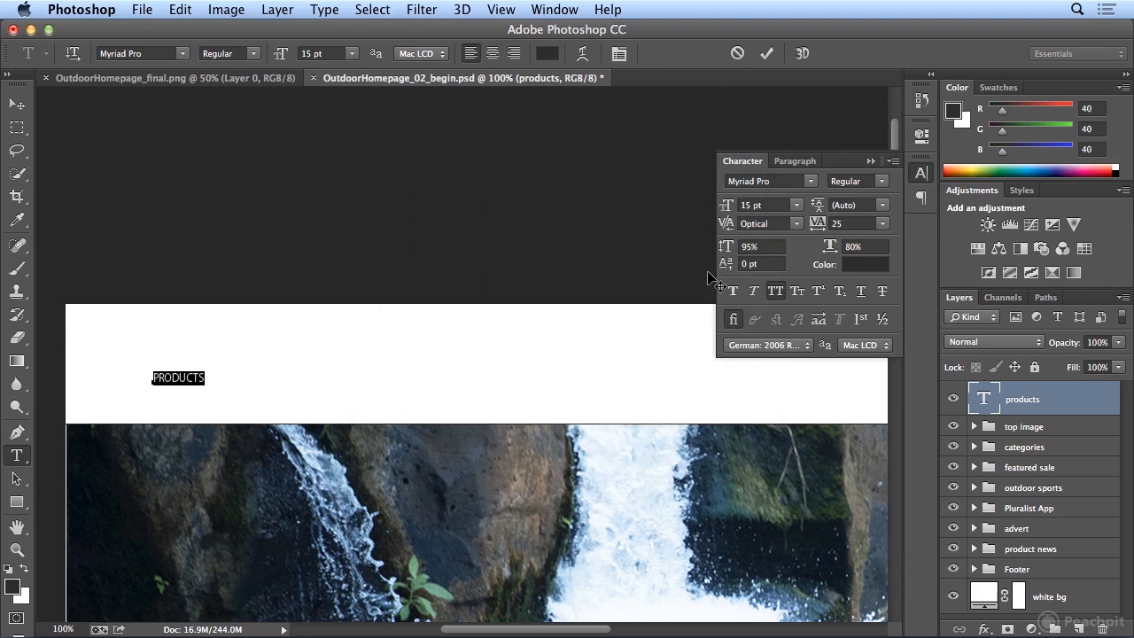
pyautogui.click(759, 345)
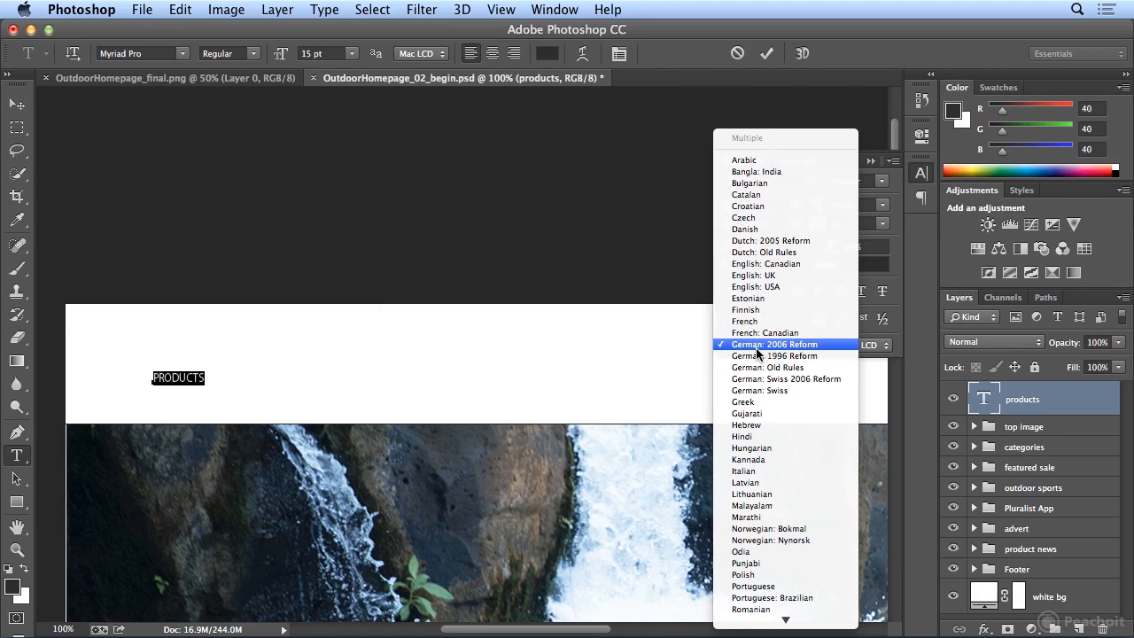
pyautogui.click(776, 286)
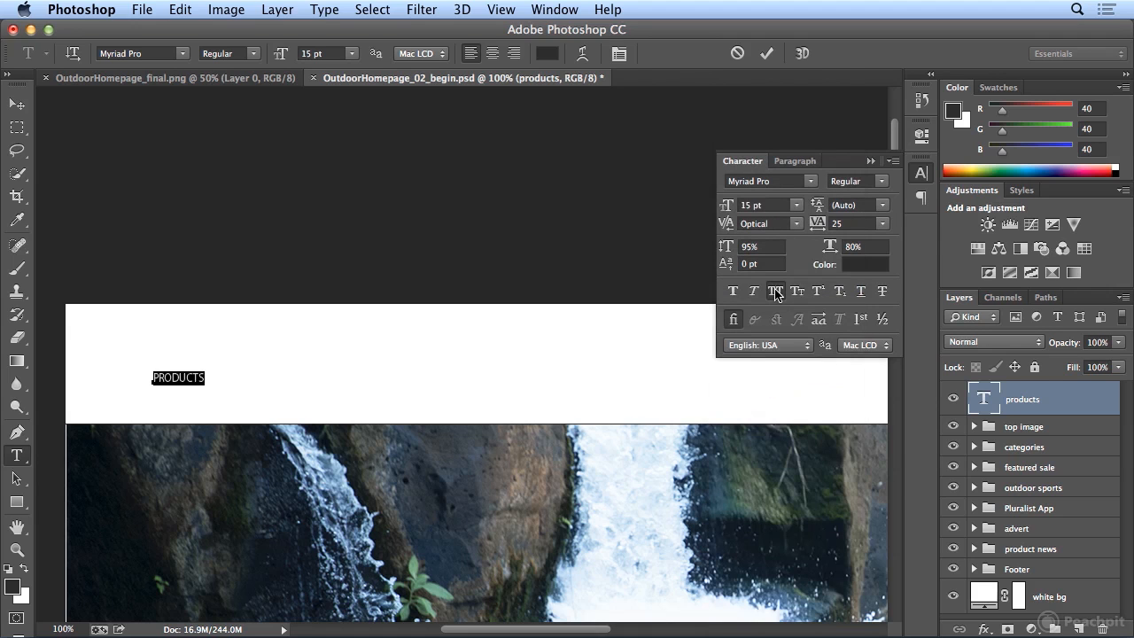